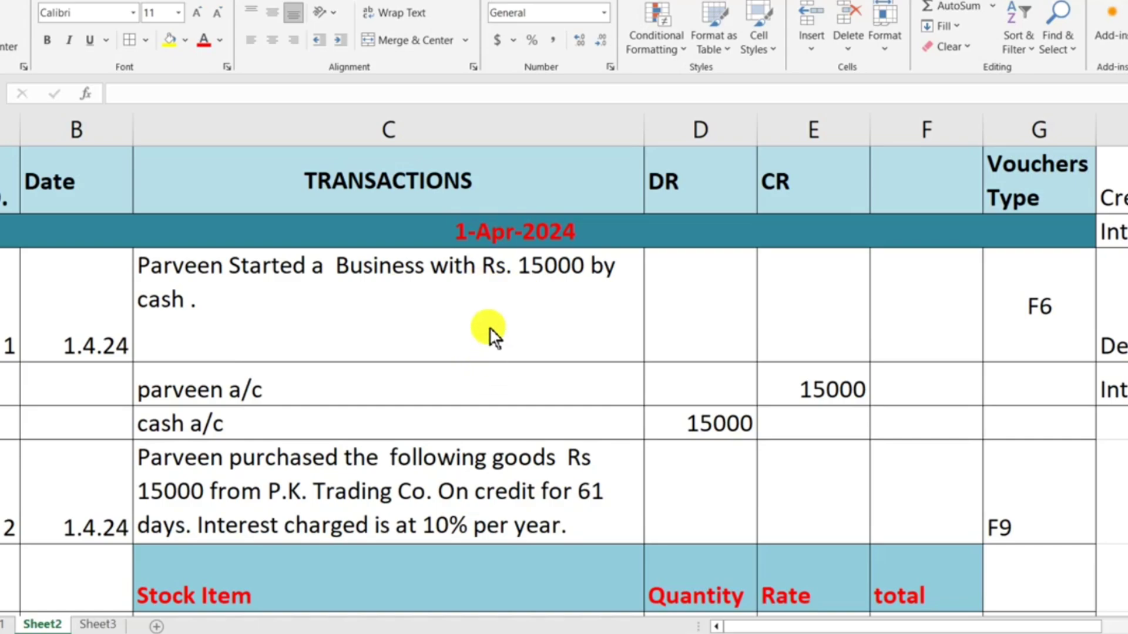
Review the transactions list on Sheet2, from the business start entry through the credit sale and debit note entries
scroll(487, 327, "down", 1)
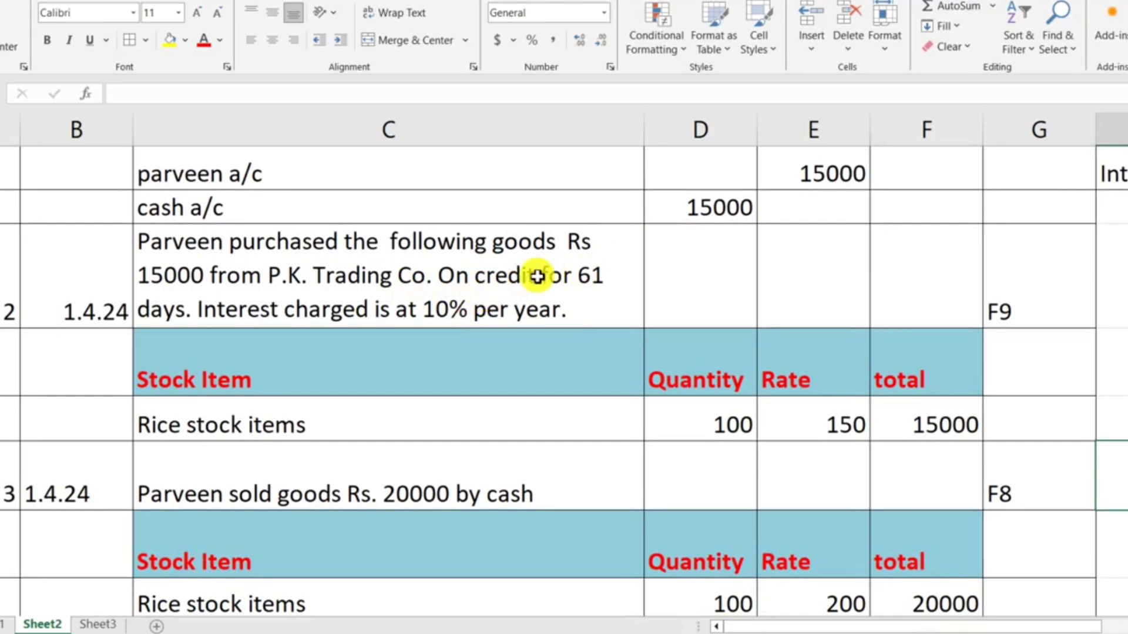
scroll(537, 276, "down", 1)
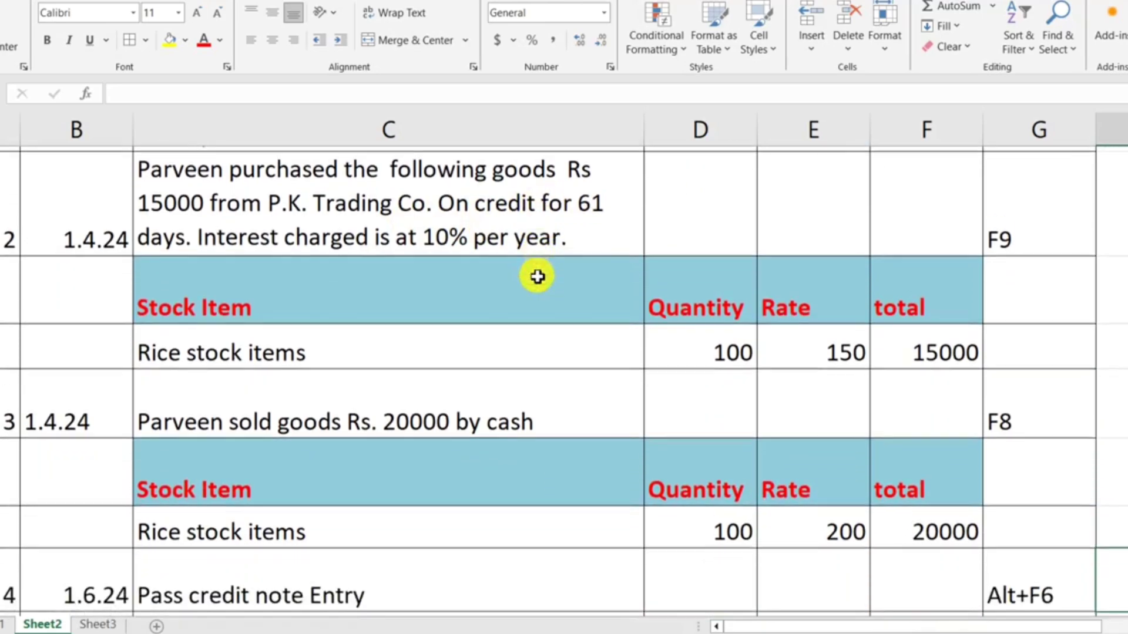
key("Down")
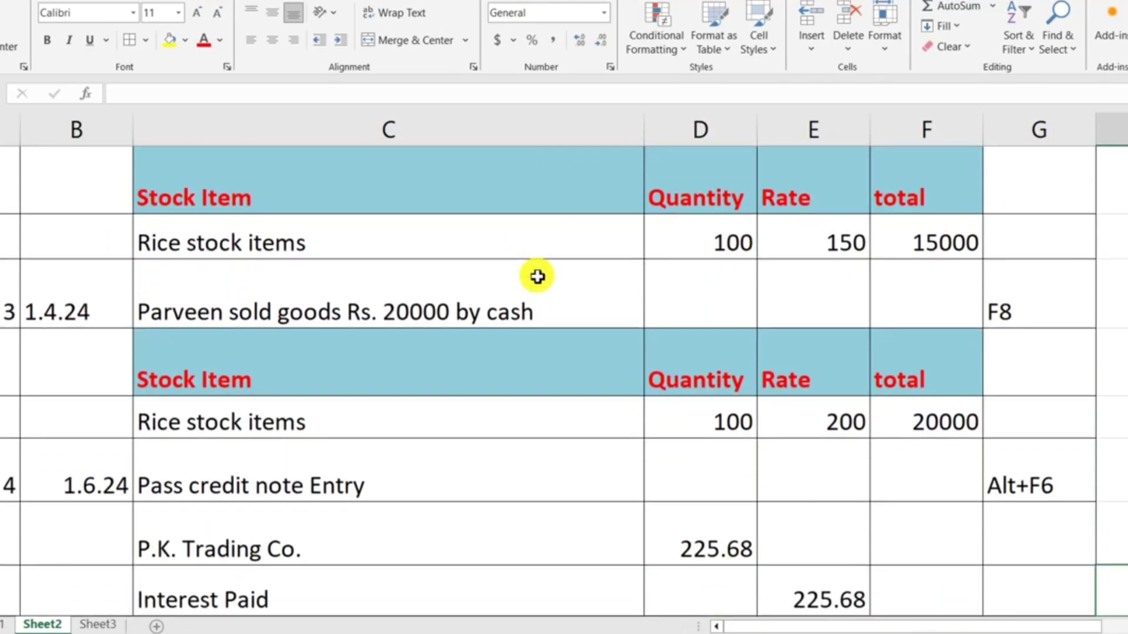
key("Down")
key("Down")
key("Down")
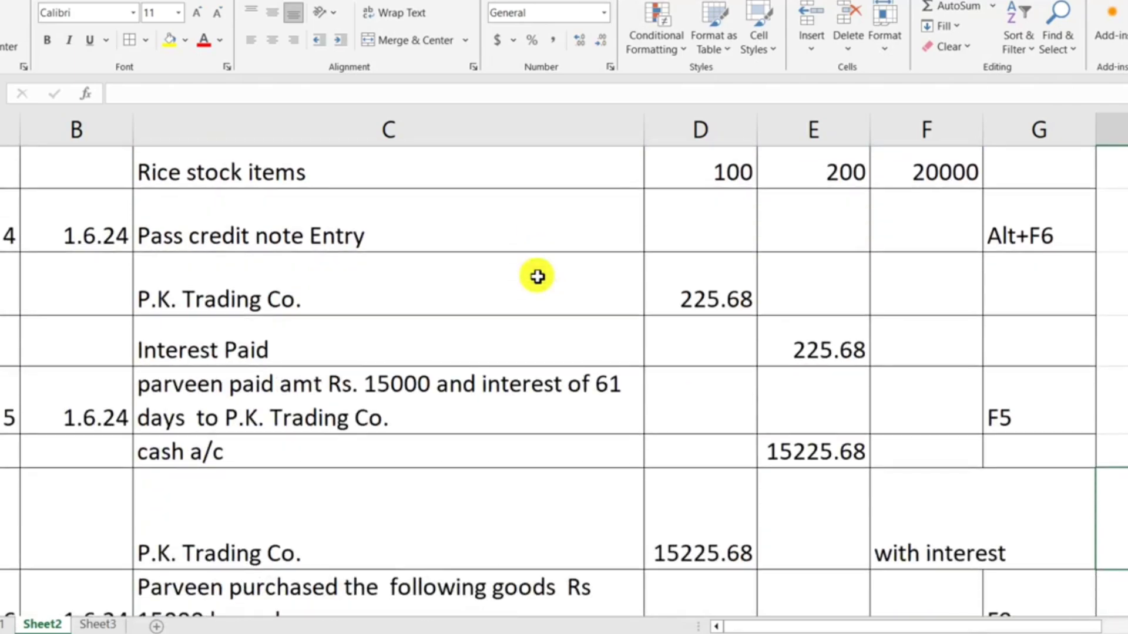
key("Down")
key("Down")
key("Down")
key("Down")
key("Down")
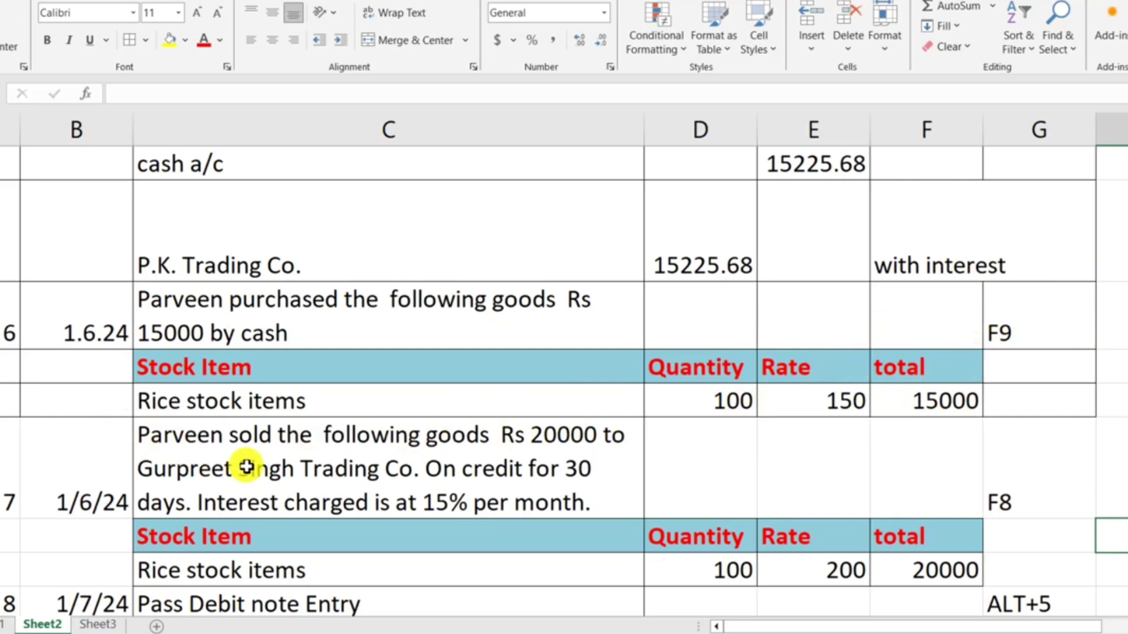
scroll(246, 467, "down", 2)
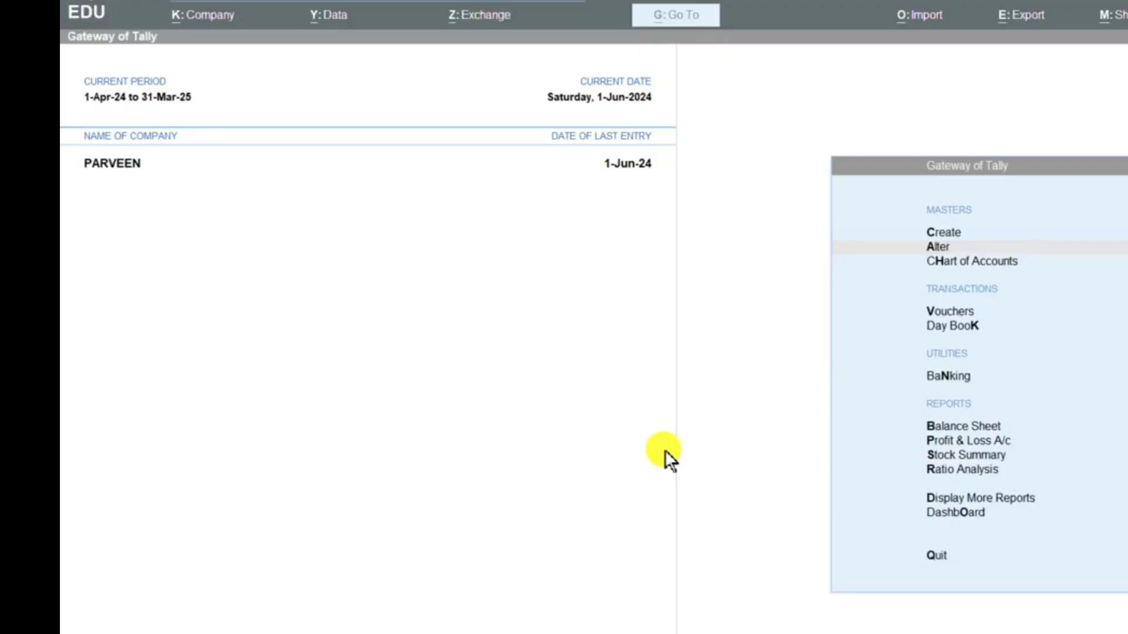
Switch to Tally and open the Guroreet Singh Trading Co(SD) ledger for alteration
left_click(947, 249)
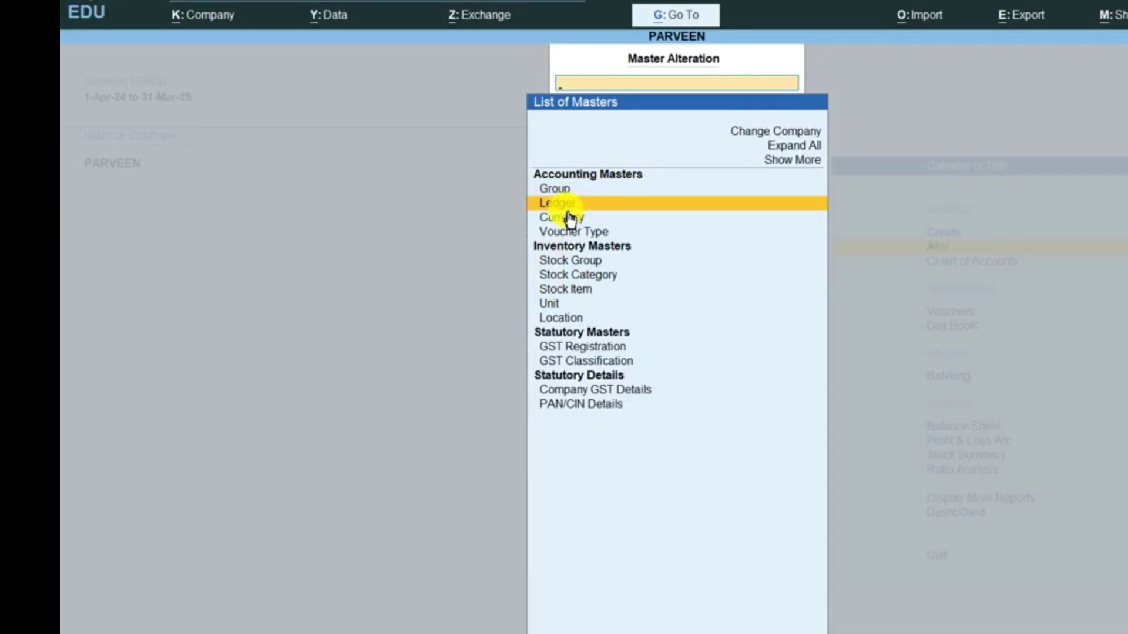
left_click(563, 207)
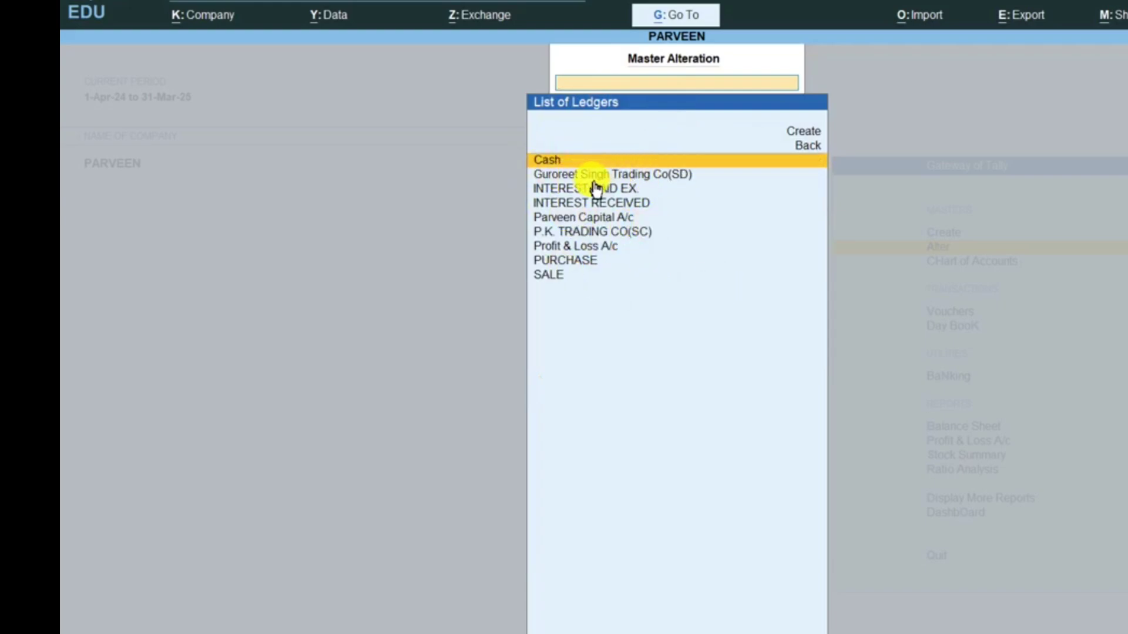
left_click(646, 172)
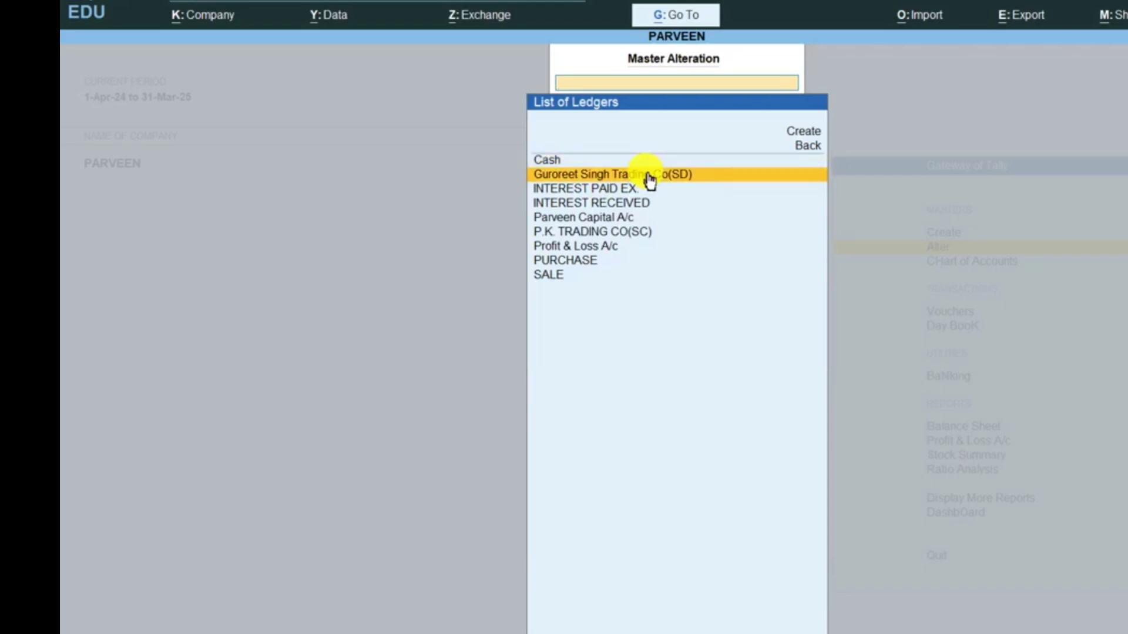
left_click(647, 172)
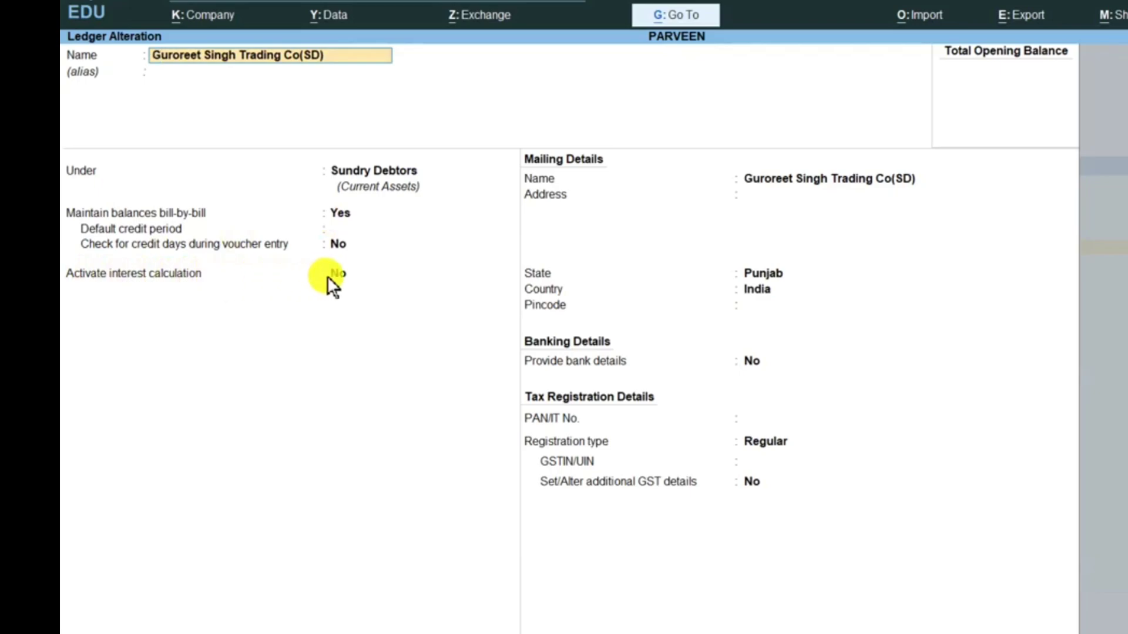
Set Activate interest calculation to Yes for the Guroreet Singh Trading Co(SD) ledger
left_click(346, 281)
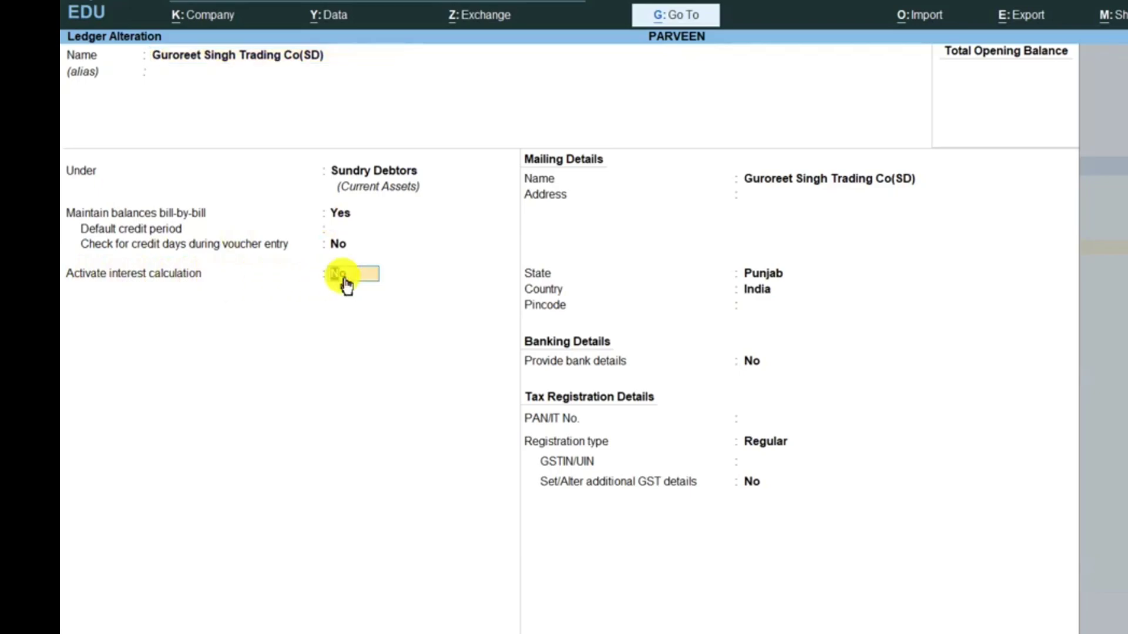
key("BackSpace")
key("BackSpace")
type("YES")
key("Return")
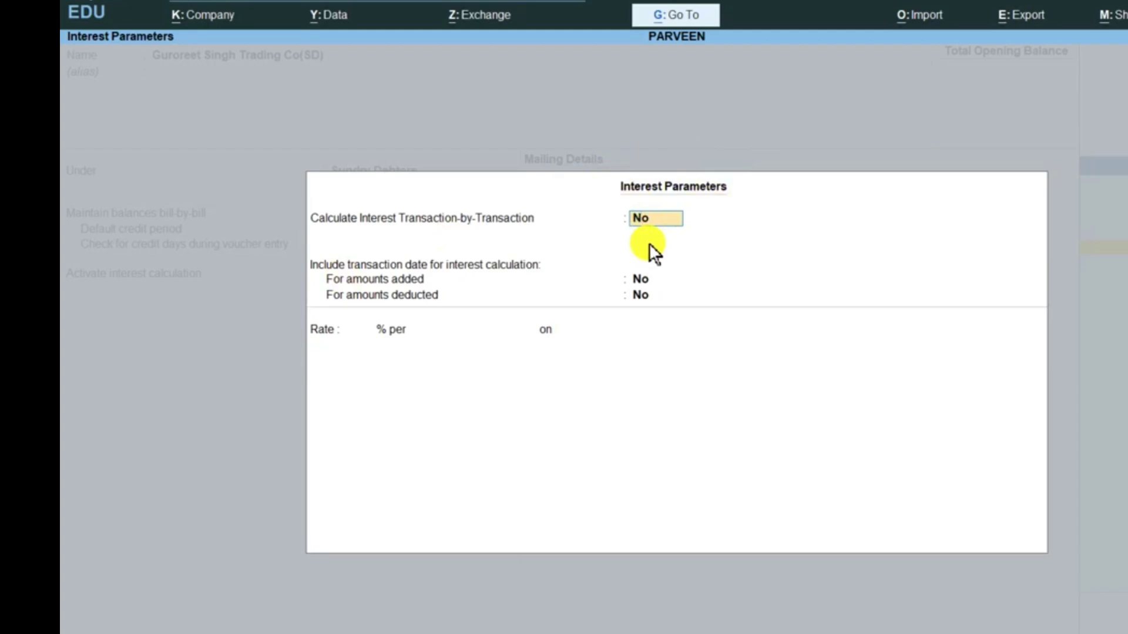
Check the advanced interest parameters configuration, and set transaction-by-transaction calculation and overriding parameters for each transaction to Yes, leaving the other options at No
key("F12")
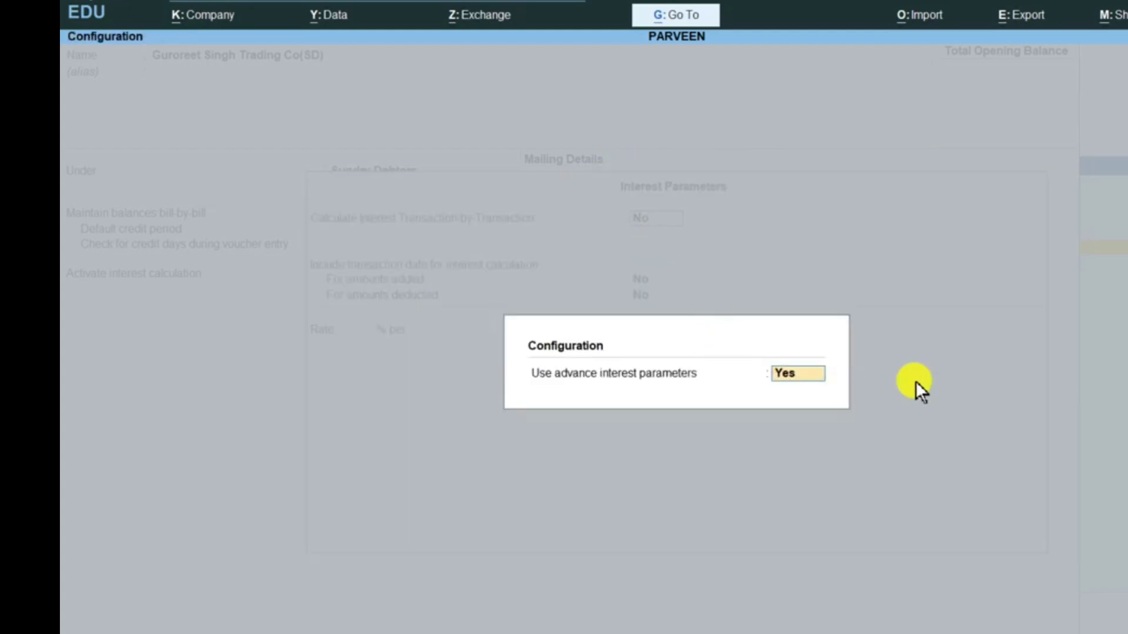
key("Escape")
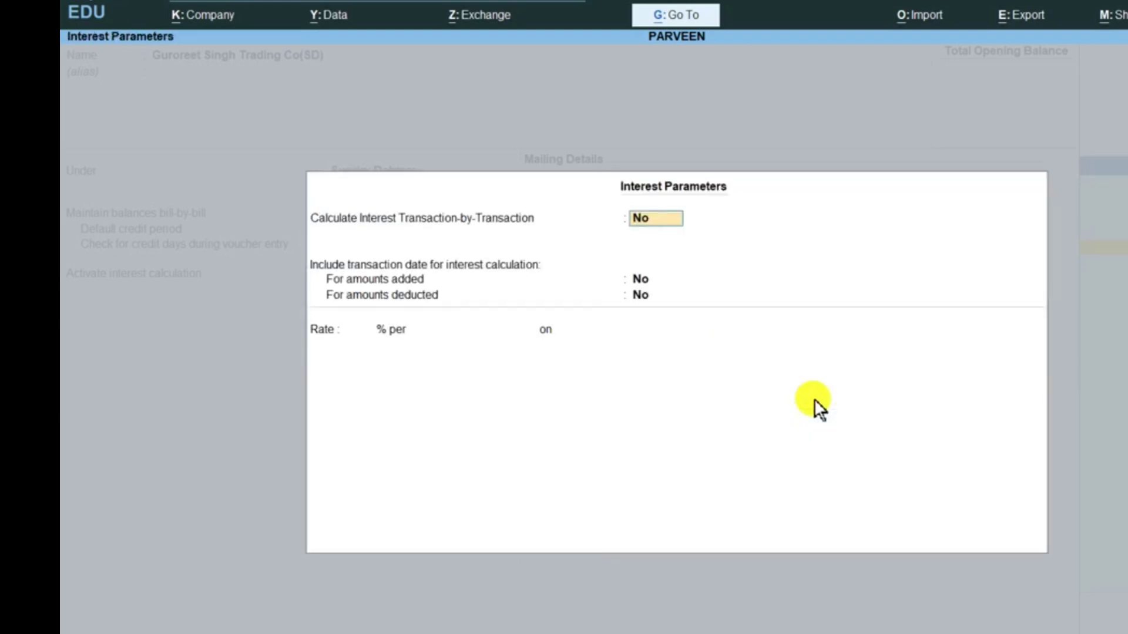
type("YES")
key("Return")
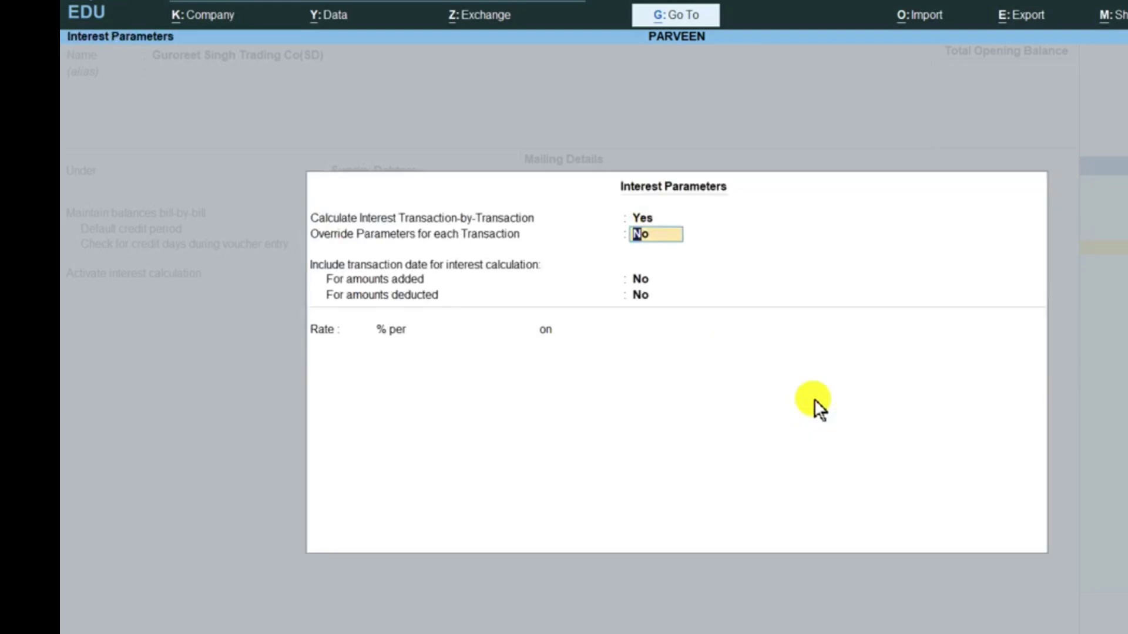
type("YES")
key("Return")
key("Return")
key("Return")
key("Return")
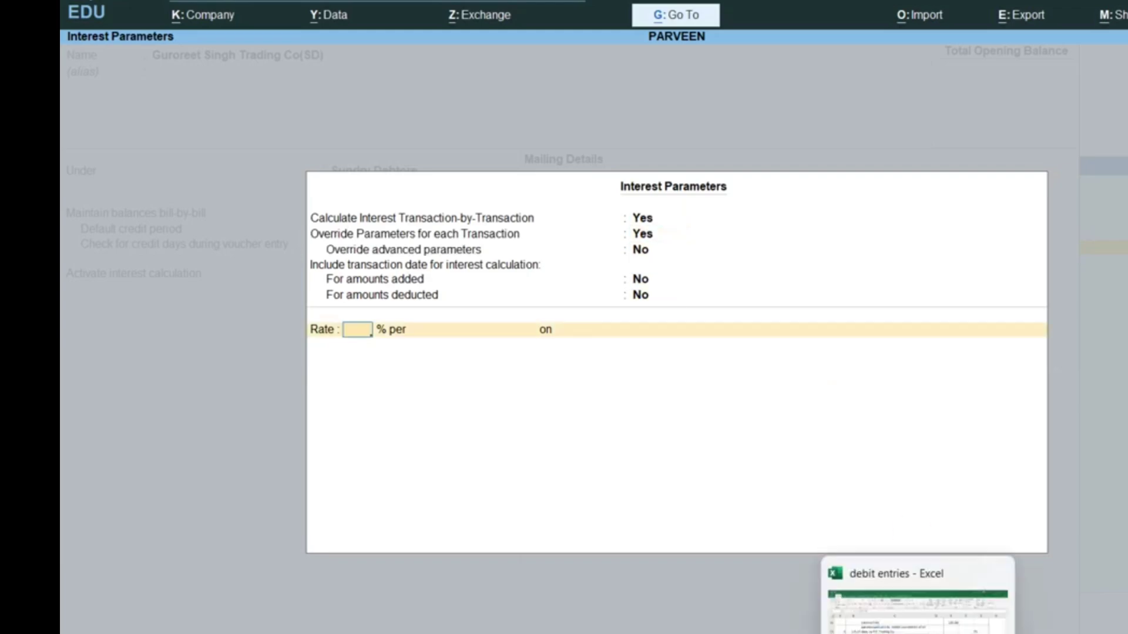
Consult the credit terms in the debit entries workbook and set interest to 15% per 30-Day Month on All Balances, with rounding Not Applicable
left_click(921, 633)
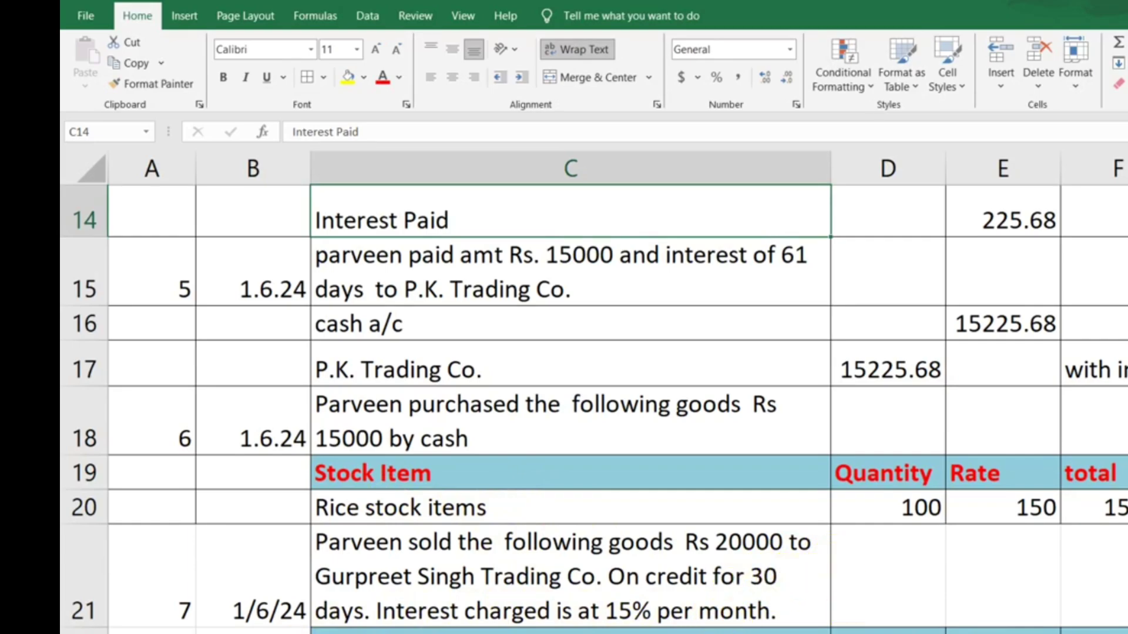
key("alt+Tab")
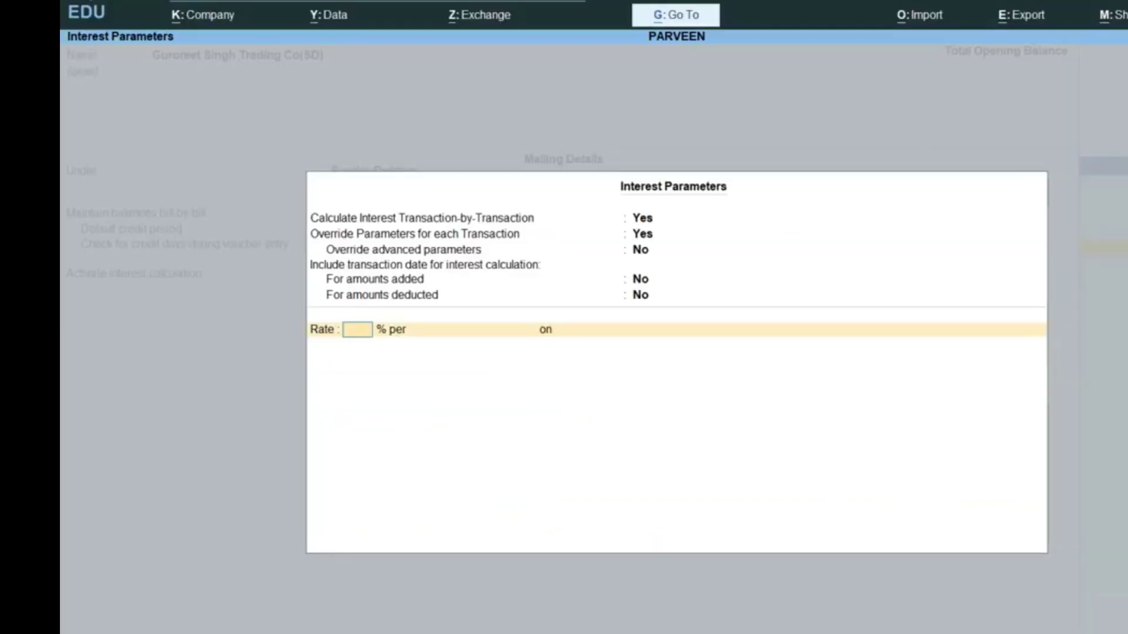
type("15")
key("Return")
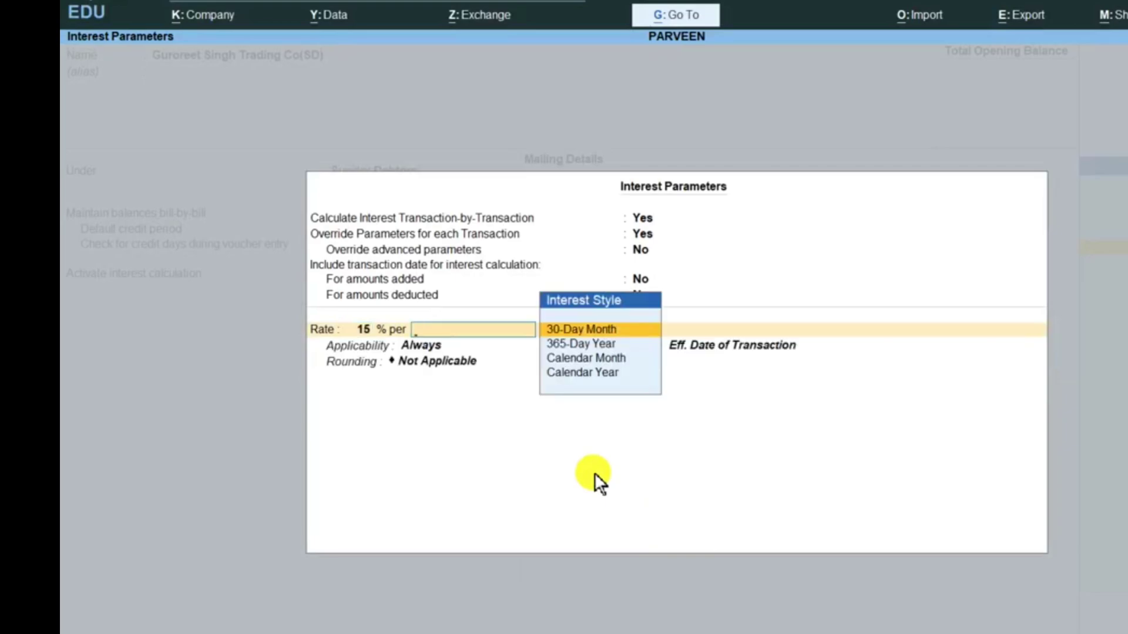
left_click(592, 332)
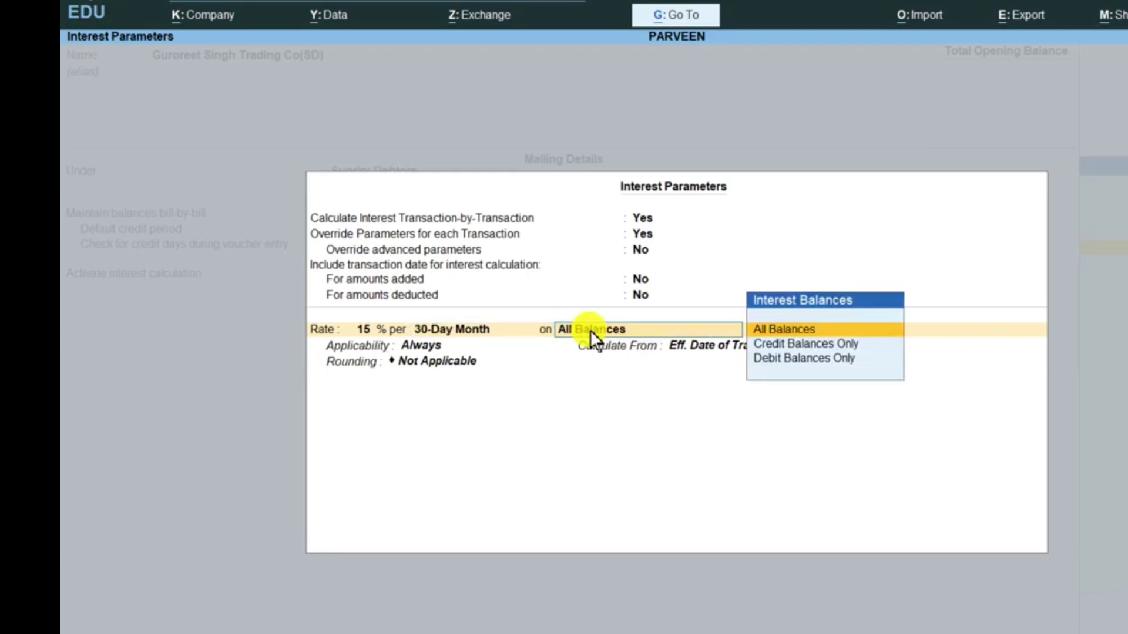
key("Return")
key("Return")
key("Return")
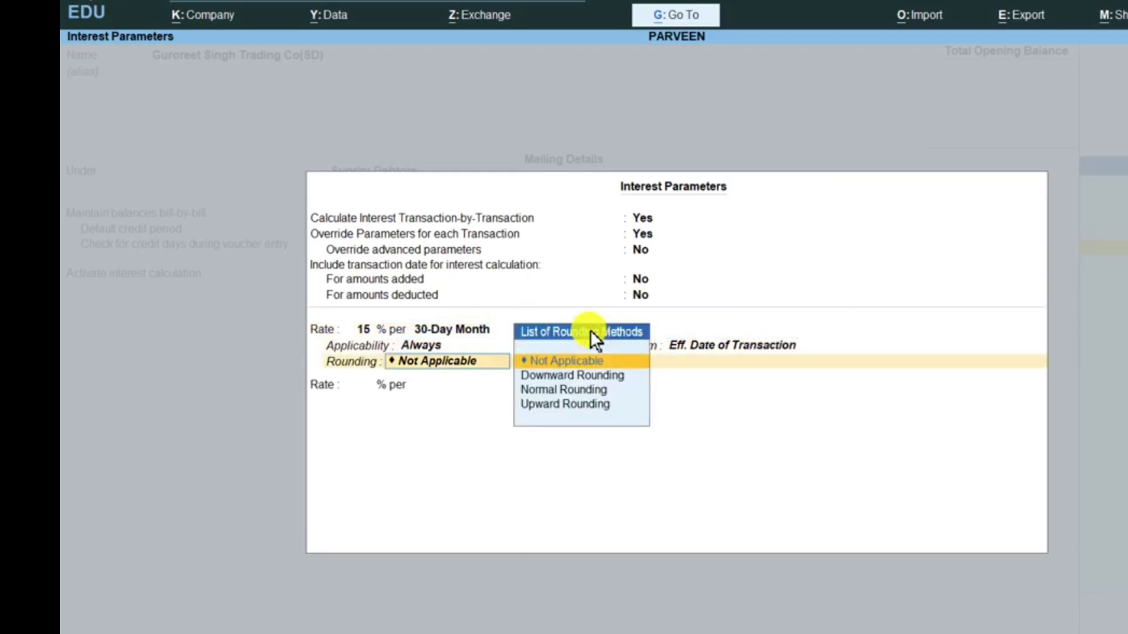
key("Return")
key("Return")
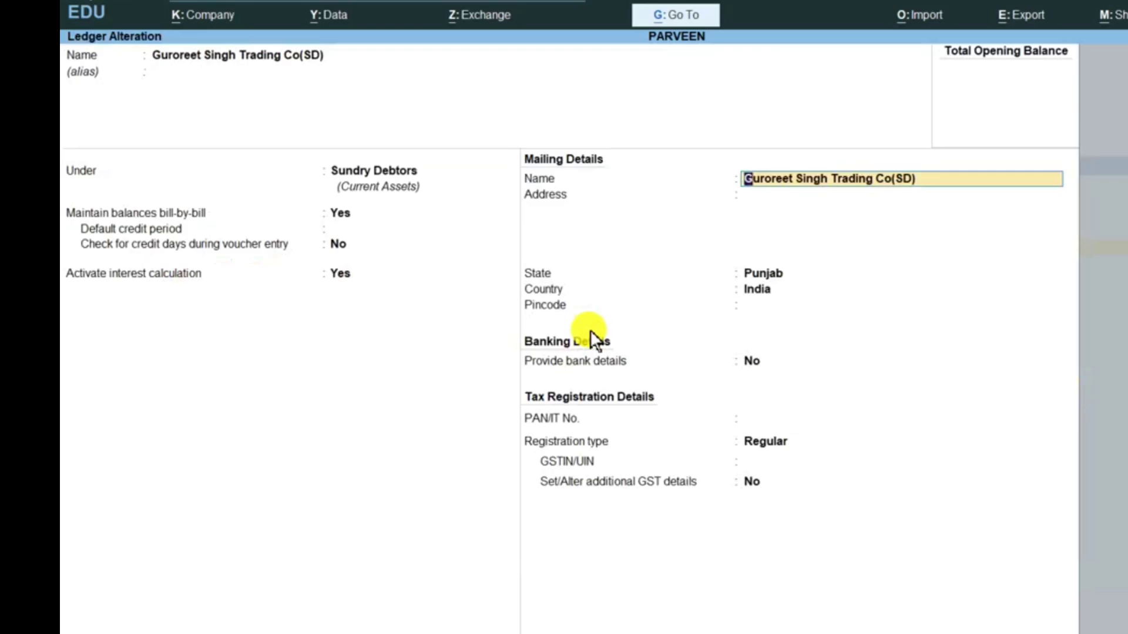
Accept the remaining mailing, banking and tax details as they are and save the Guroreet Singh Trading Co(SD) ledger
key("Return")
key("Return")
key("Return")
key("Return")
key("Return")
key("Return")
key("Return")
key("Return")
key("Return")
key("Return")
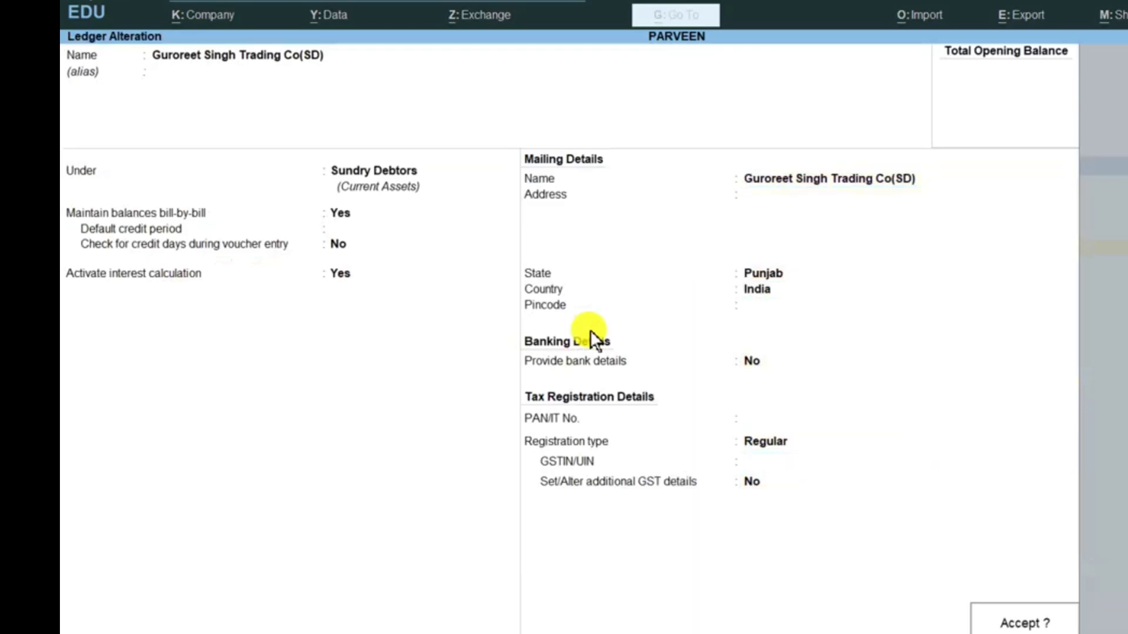
key("Return")
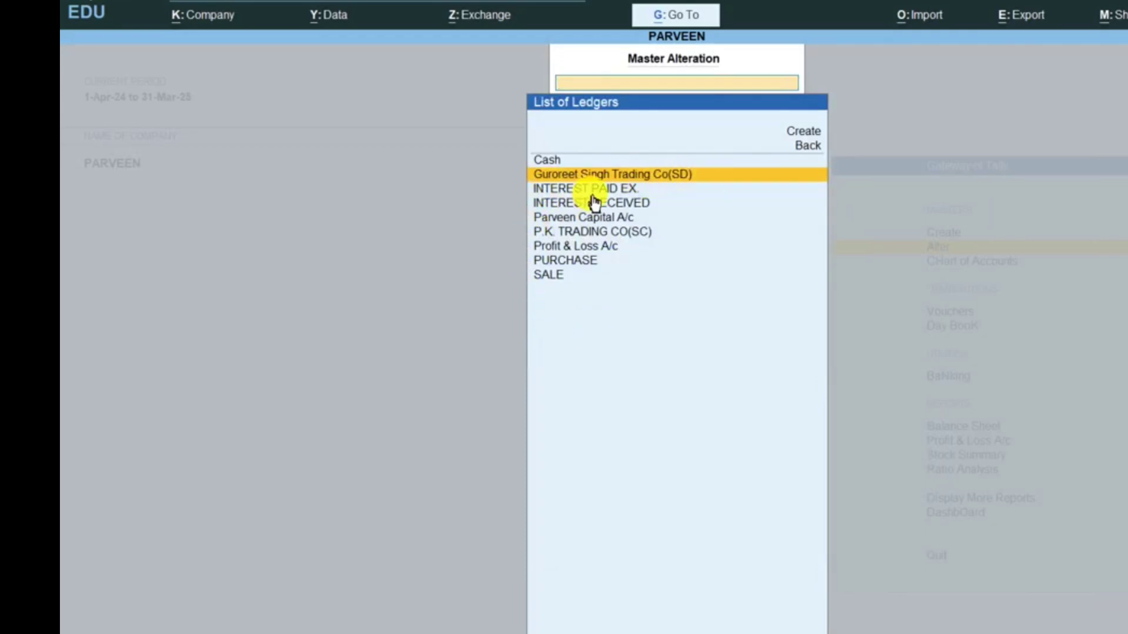
Open the INTEREST RECEIVED ledger to check its group, and return to the Gateway of Tally without saving changes
left_click(610, 206)
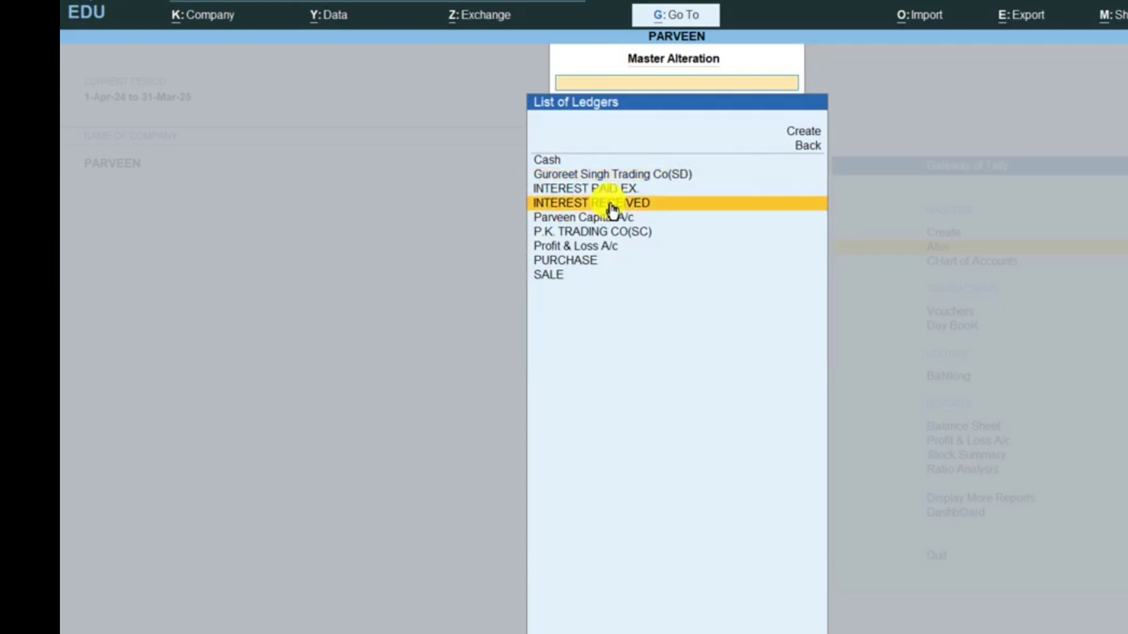
left_click(611, 206)
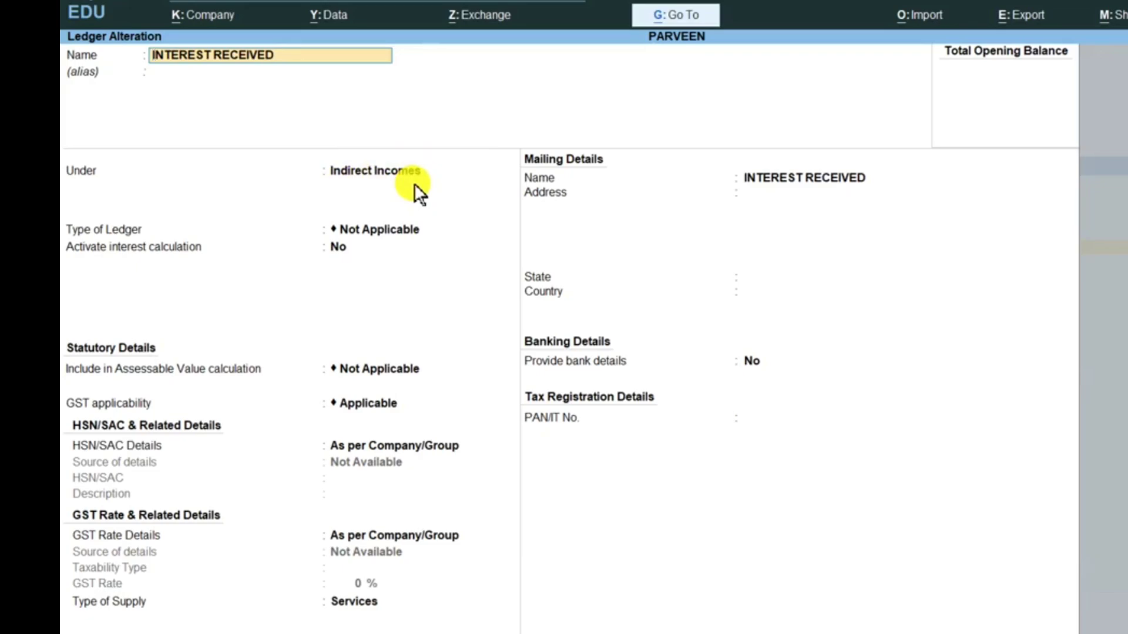
key("BackSpace")
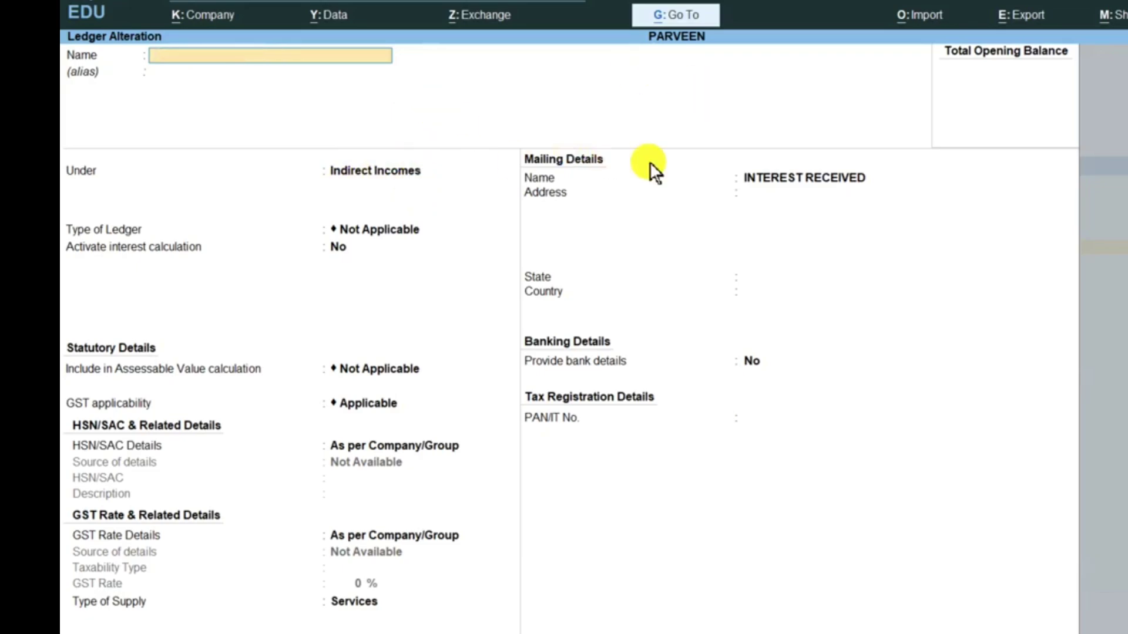
key("Escape")
key("Return")
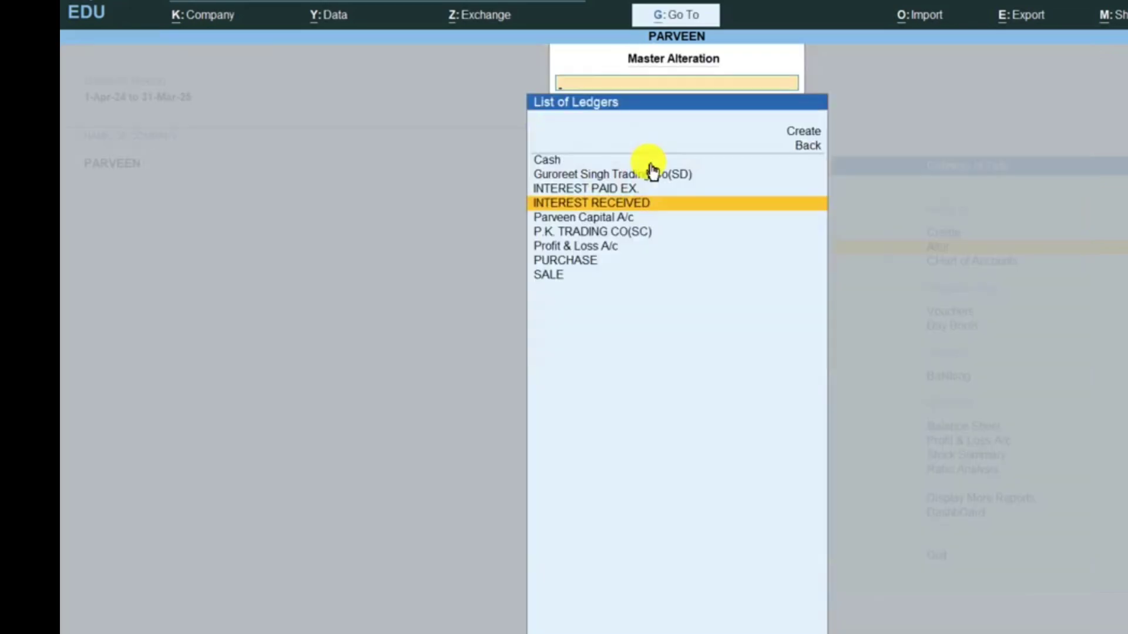
key("Escape")
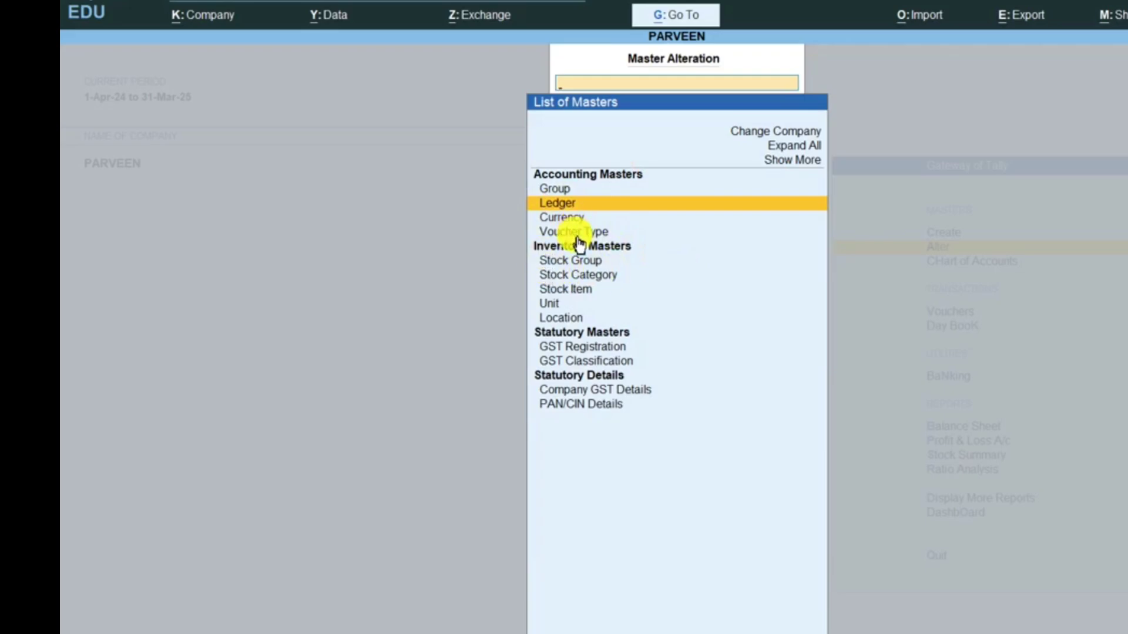
key("Escape")
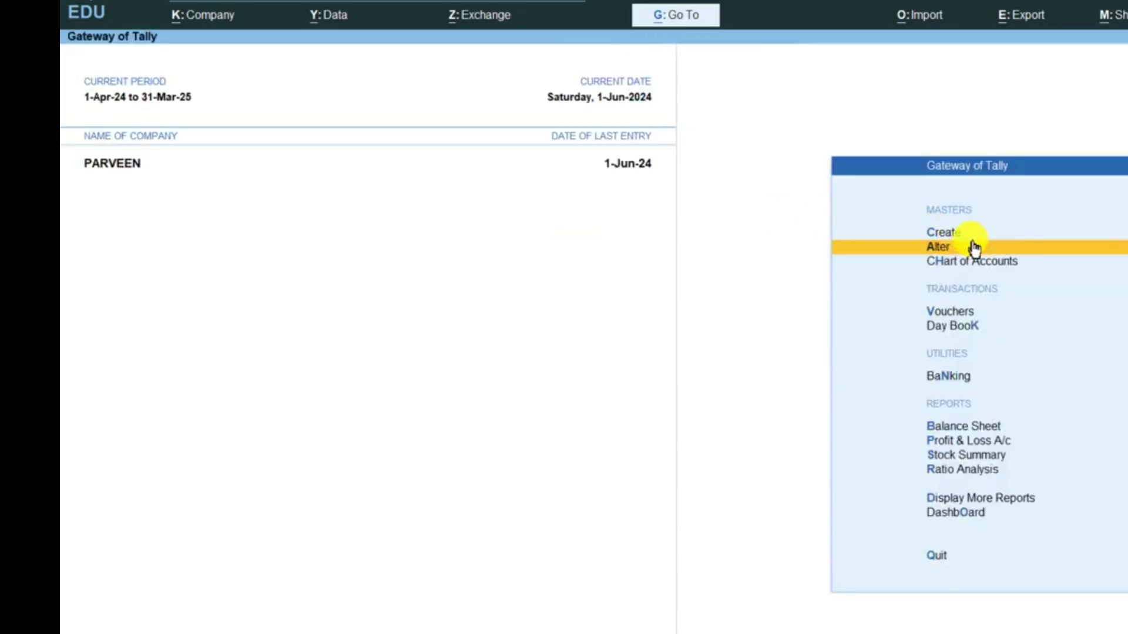
Open the Debit Note voucher type for alteration and display the settings of its INTEREST RECEIVED class
left_click(949, 247)
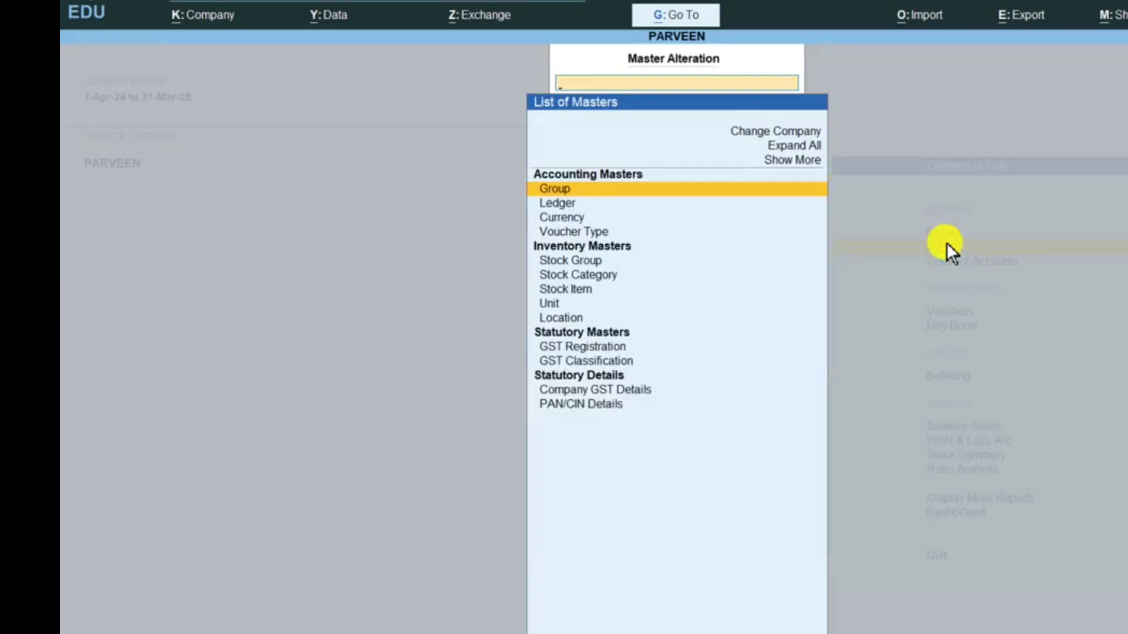
left_click(579, 232)
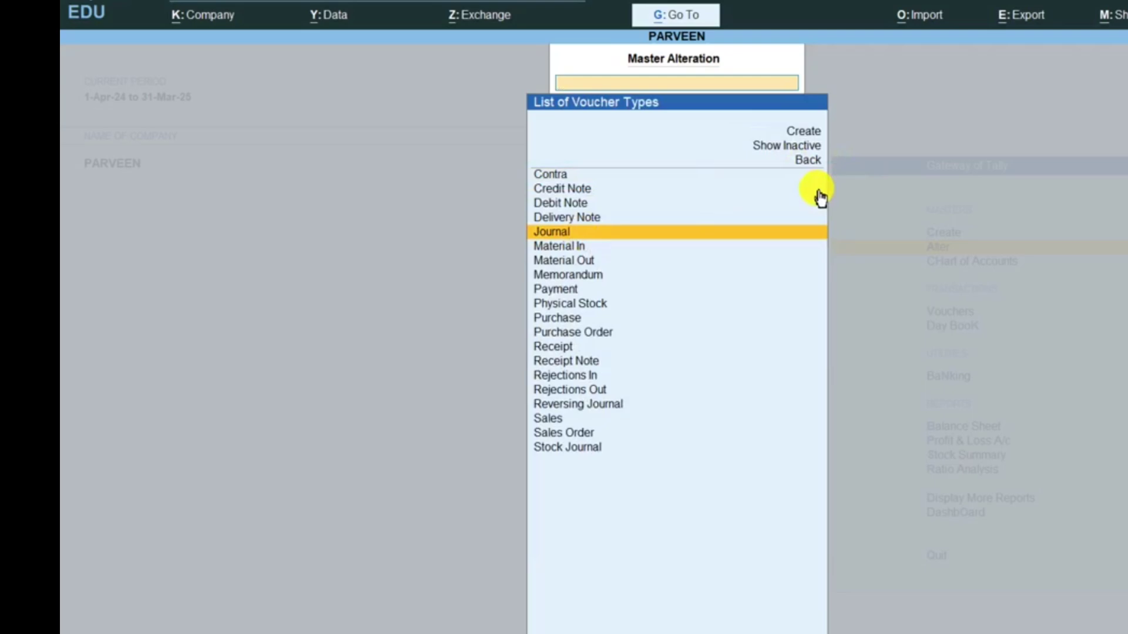
left_click(552, 205)
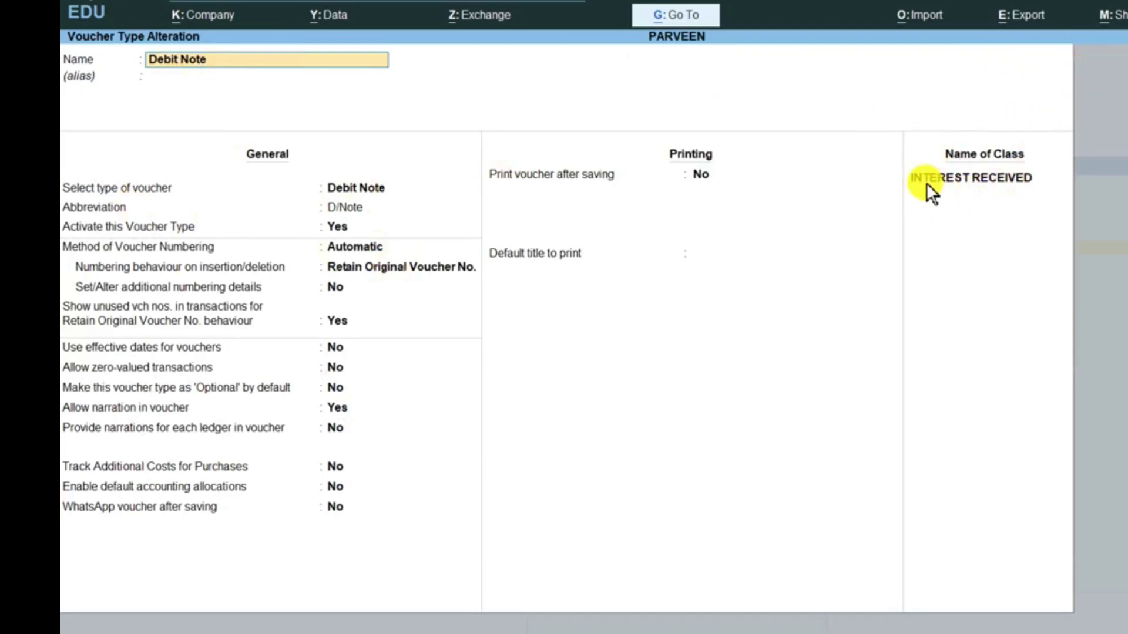
left_click(1013, 177)
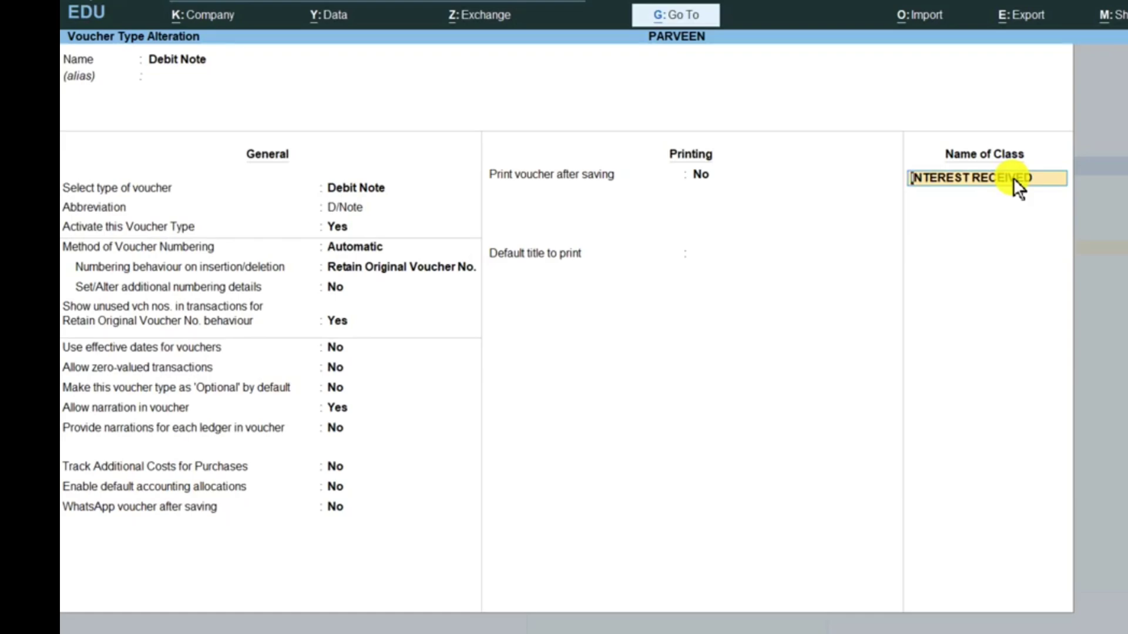
key("Return")
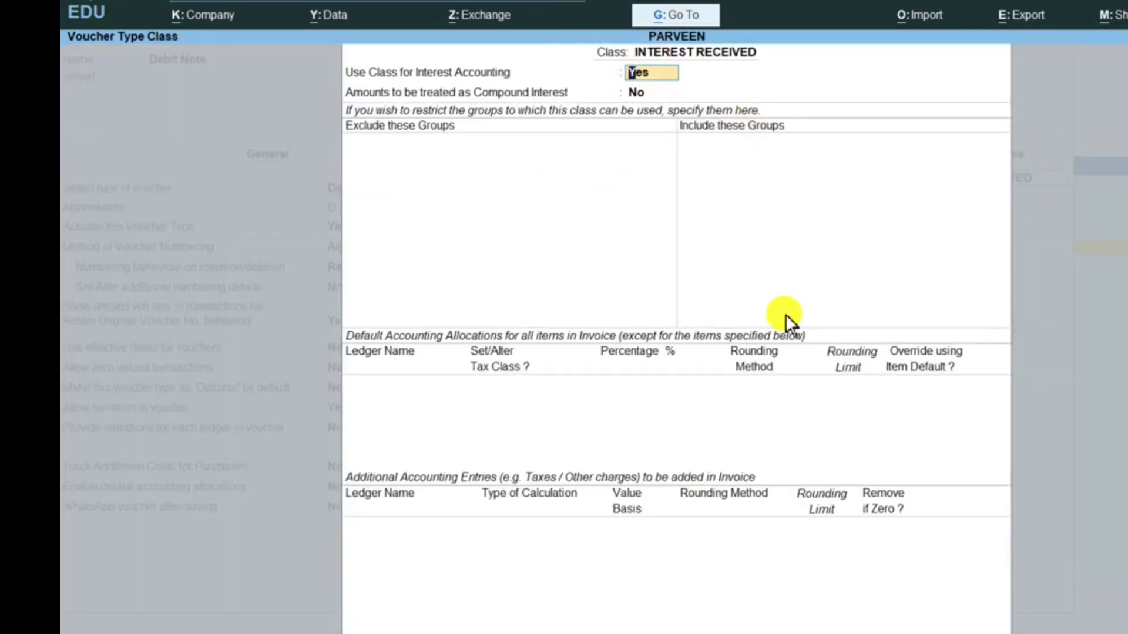
Save the INTEREST RECEIVED class and the Debit Note voucher type, and return to the Gateway of Tally
key("ctrl+a")
key("ctrl+a")
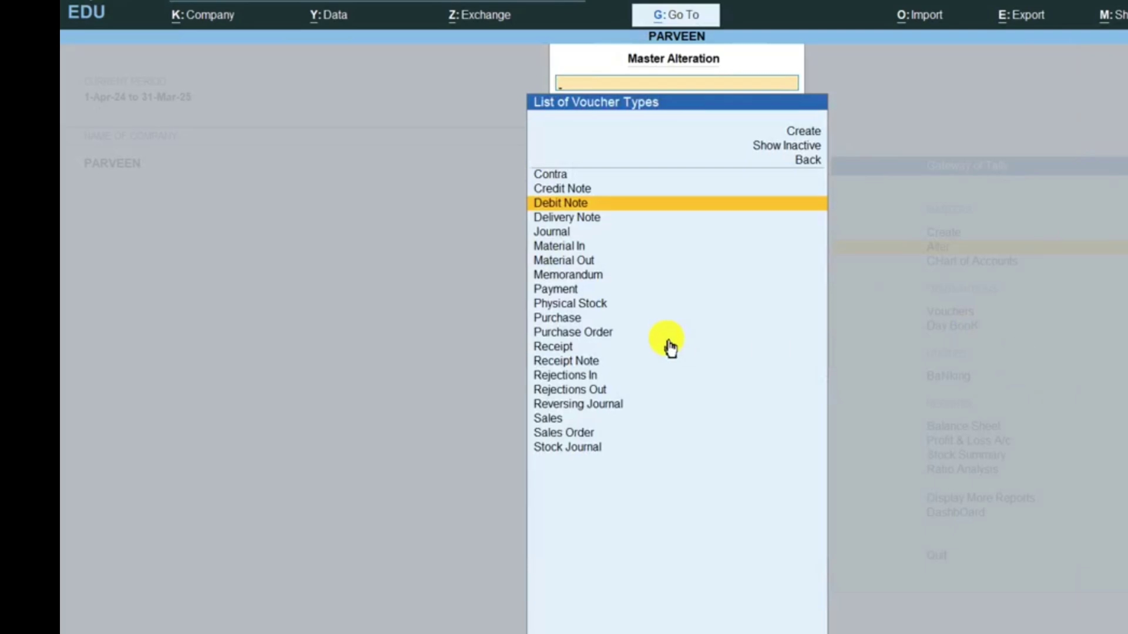
key("Escape")
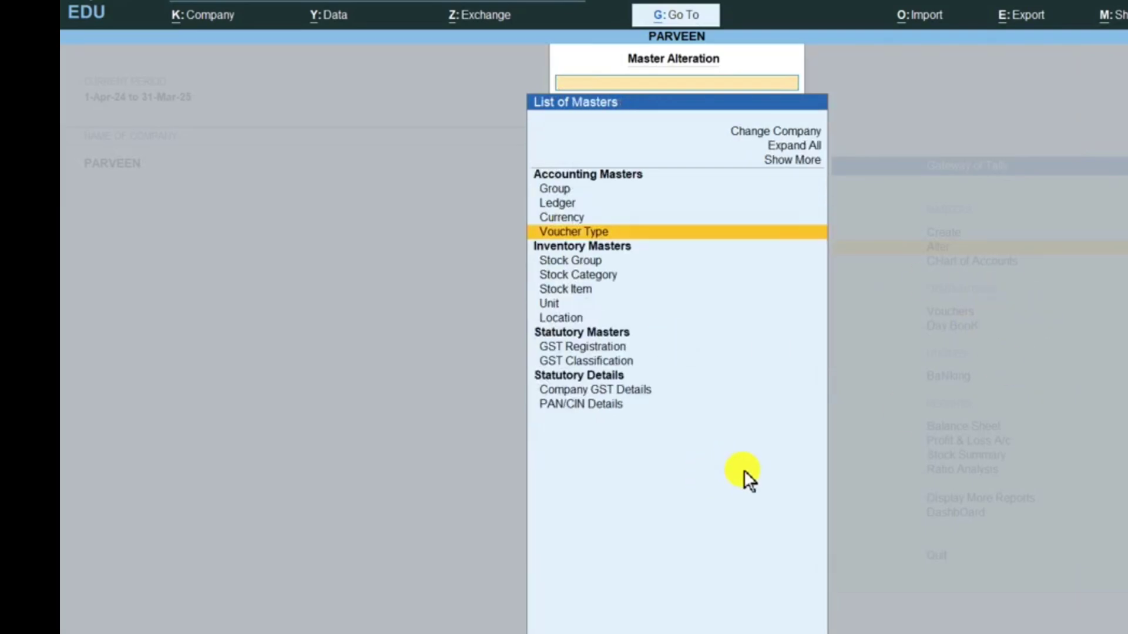
key("Escape")
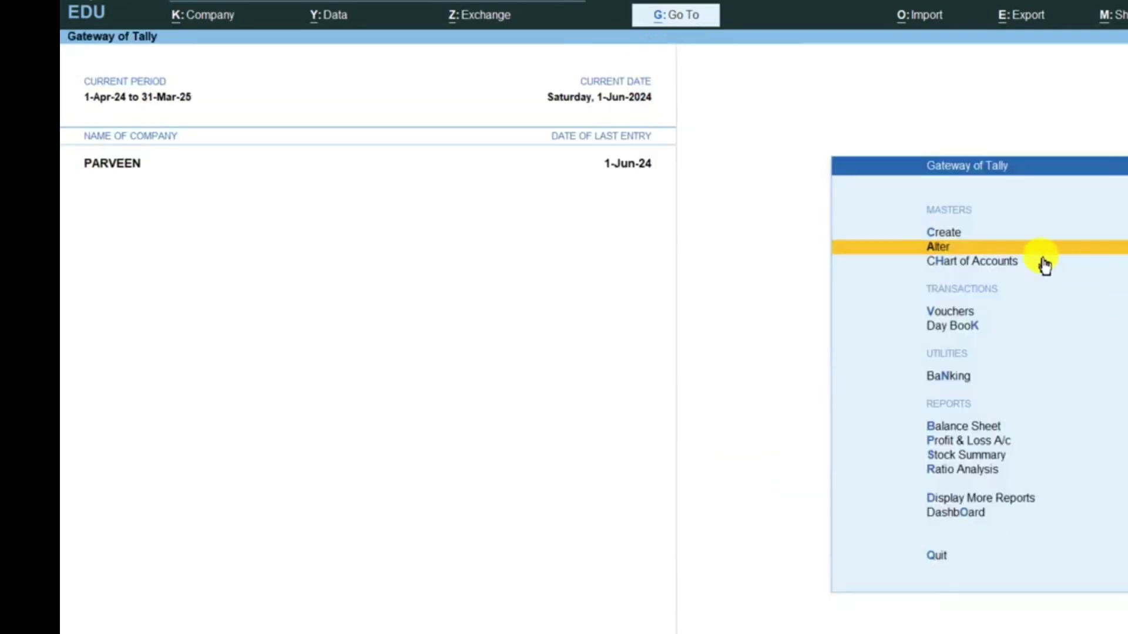
Review the Day Book entries for the period from 1/4/2024 to 1-6-2024, and leave the report
left_click(972, 325)
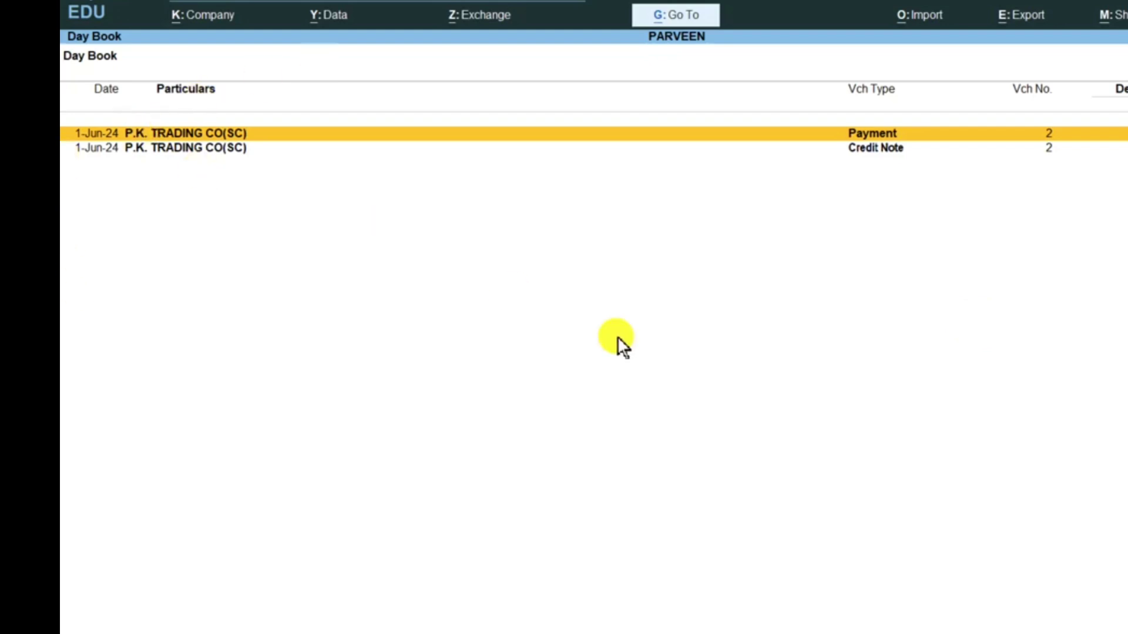
key("alt+F2")
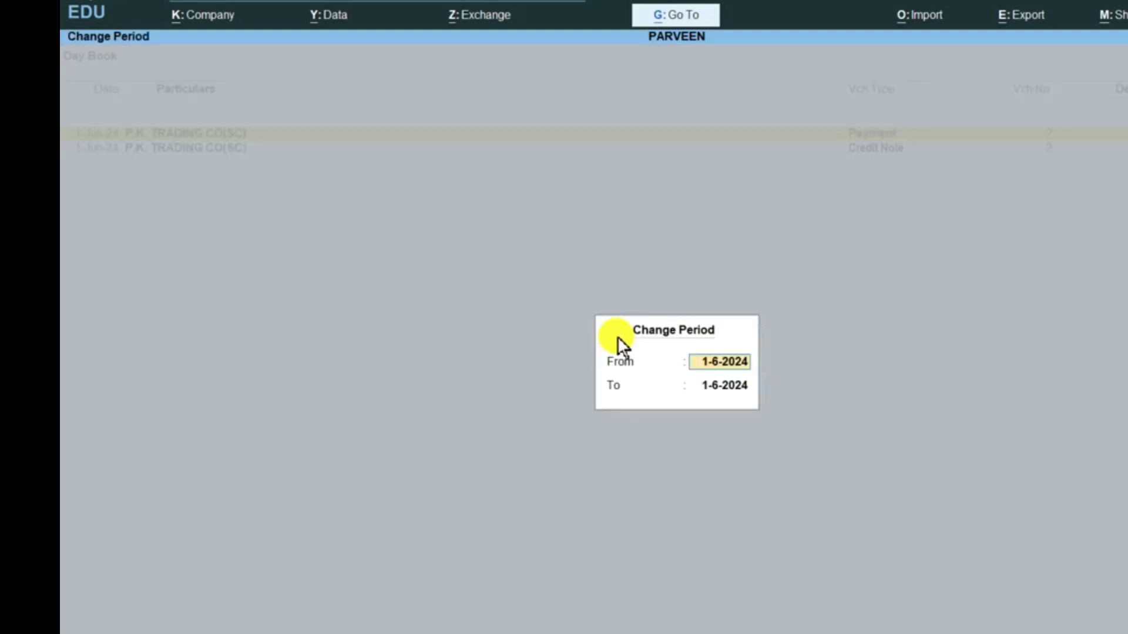
type("1/4/2024")
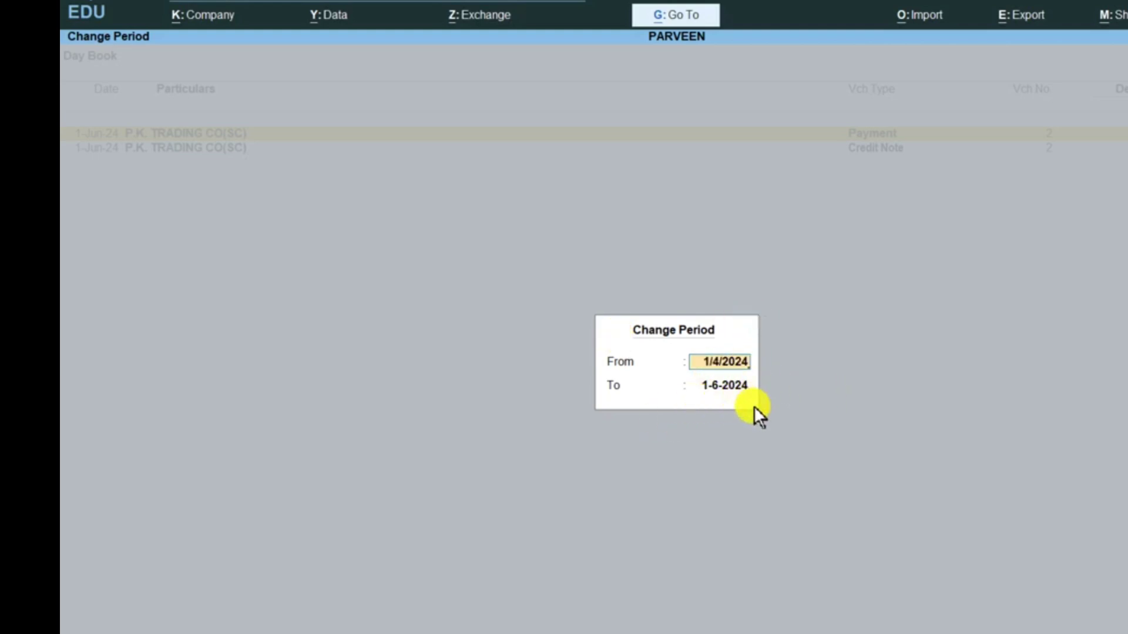
key("Return")
key("Return")
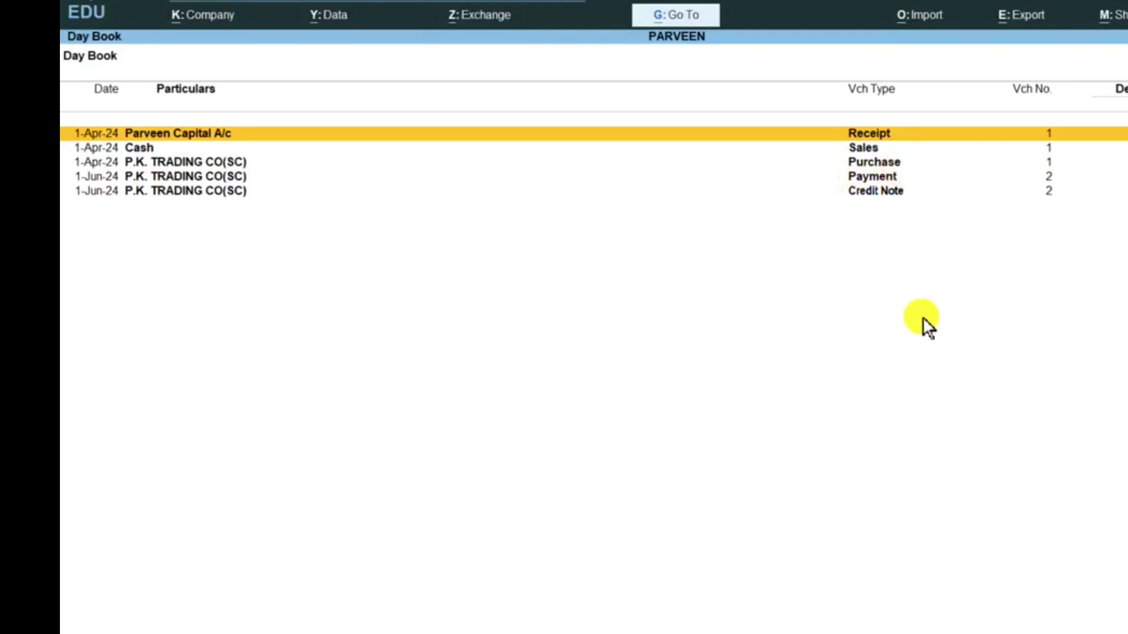
key("Escape")
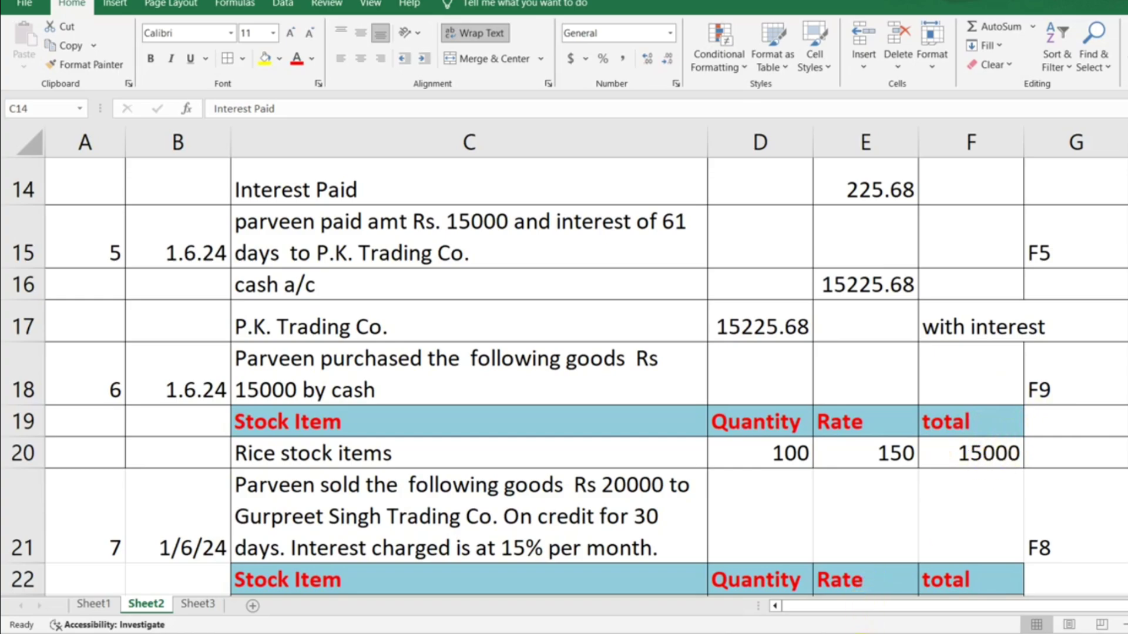
Start a Purchase voucher after consulting the workbook, leave the supplier invoice number and date blank, and set the voucher date to 1 June 2024
key("alt+Tab")
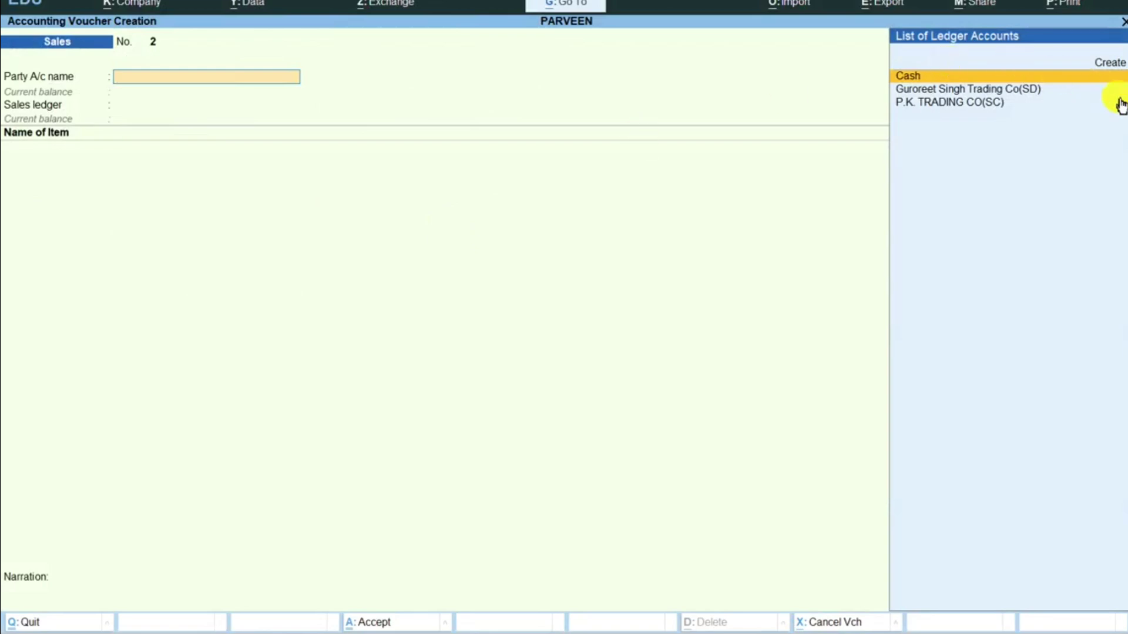
key("F9")
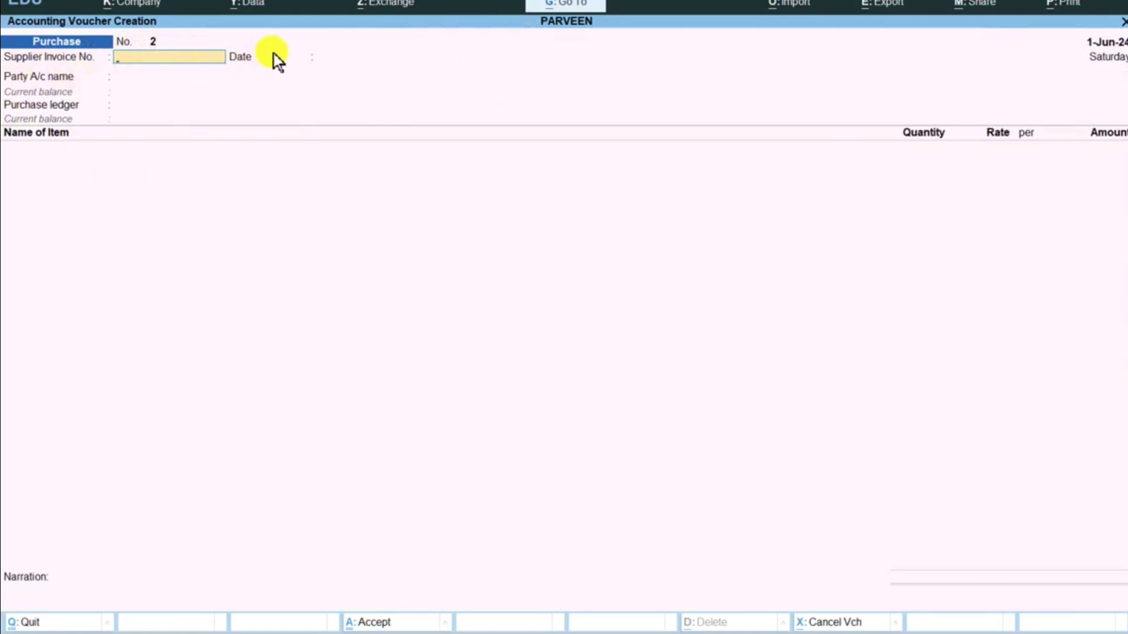
left_click(770, 628)
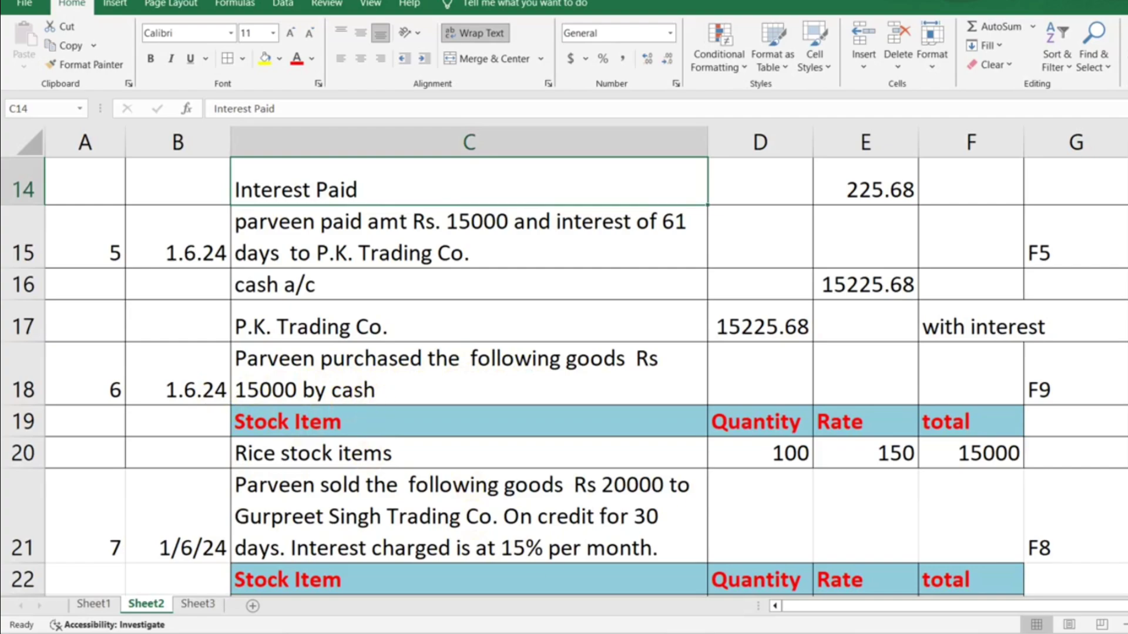
left_click(860, 528)
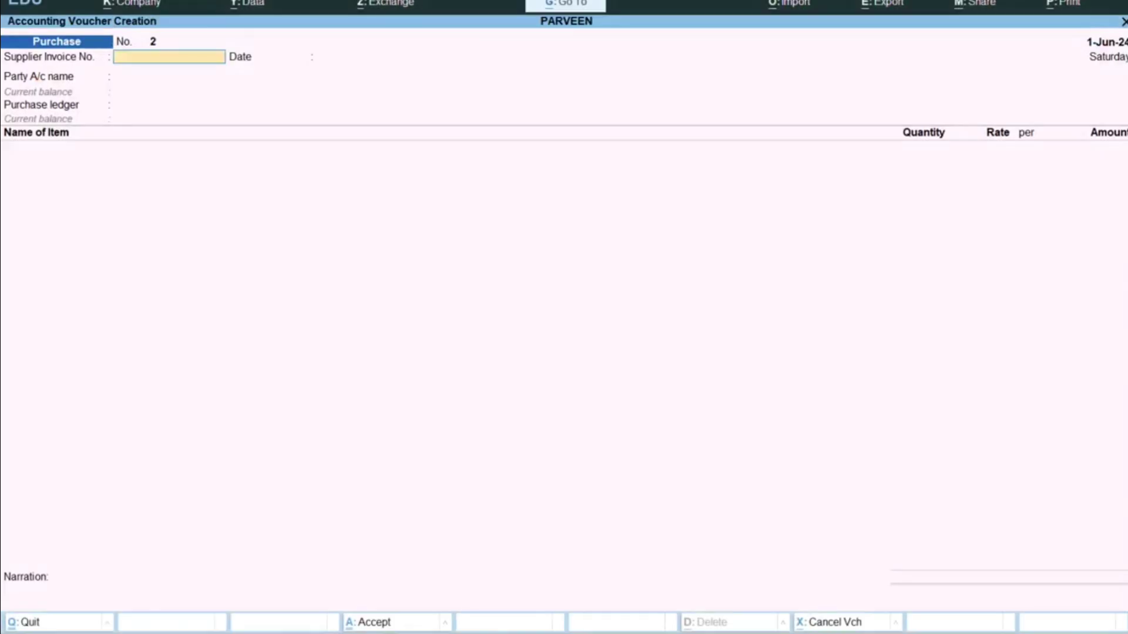
key("Return")
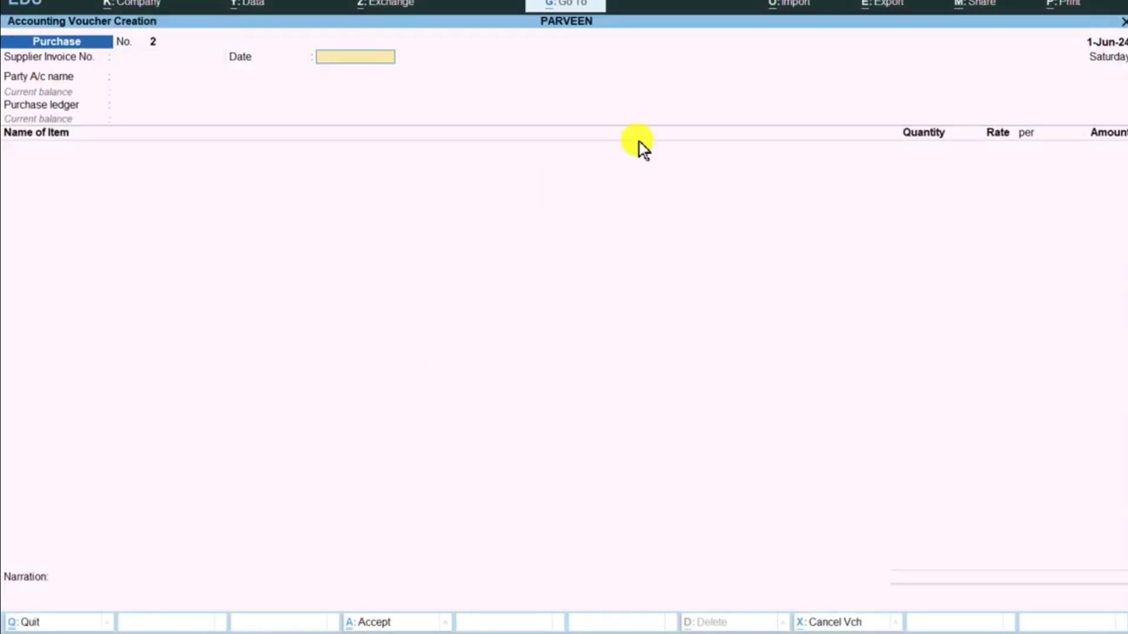
key("Return")
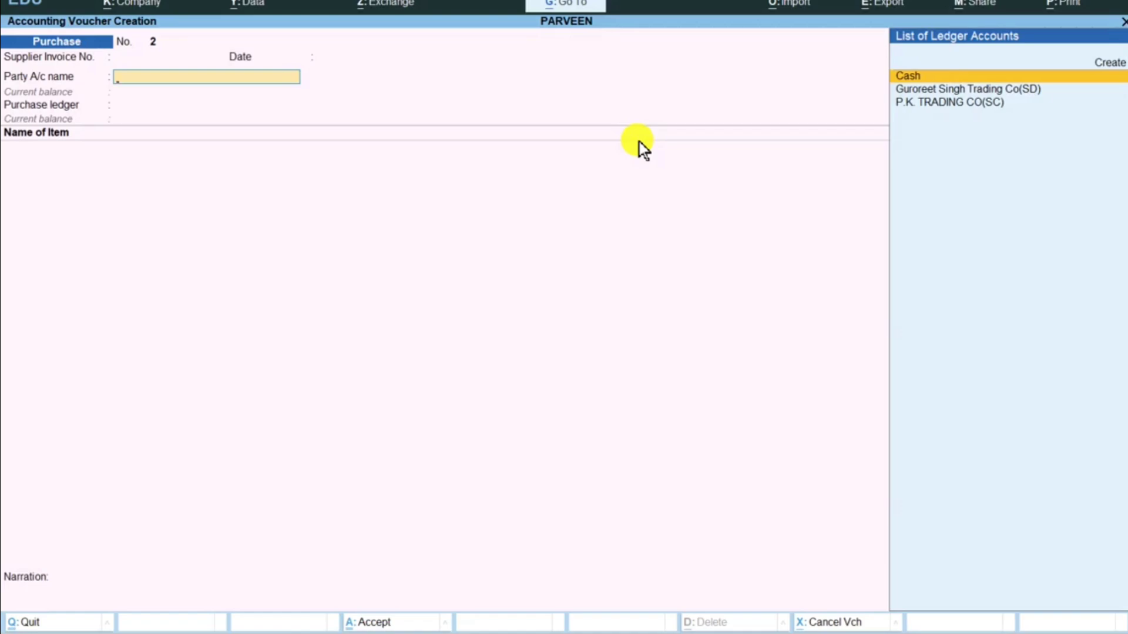
key("F2")
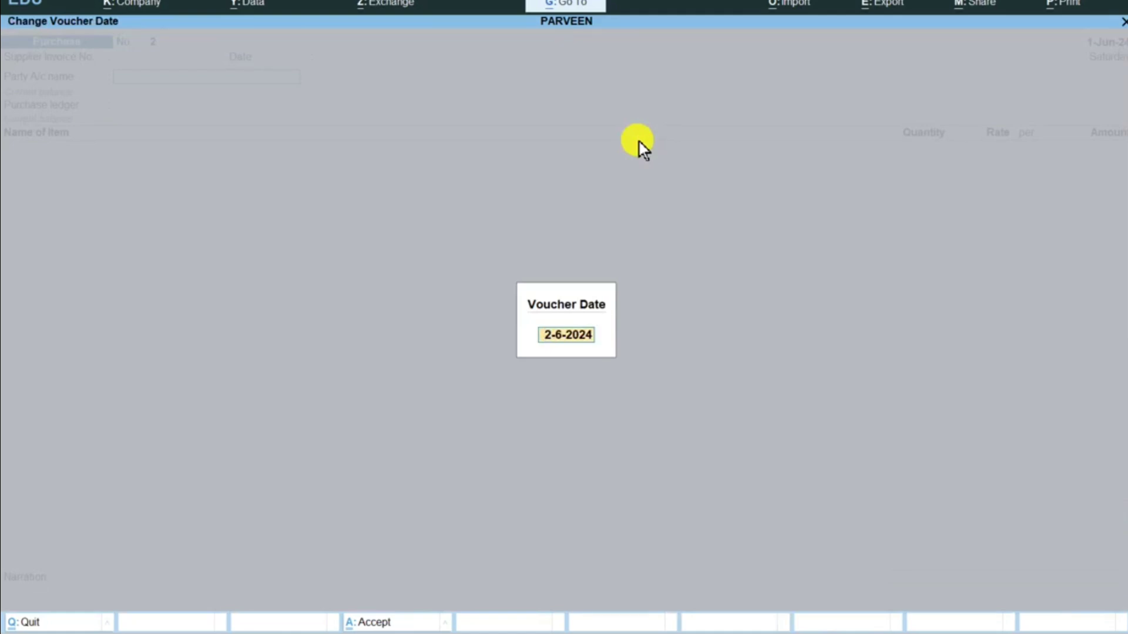
key("BackSpace")
type("1")
key("Return")
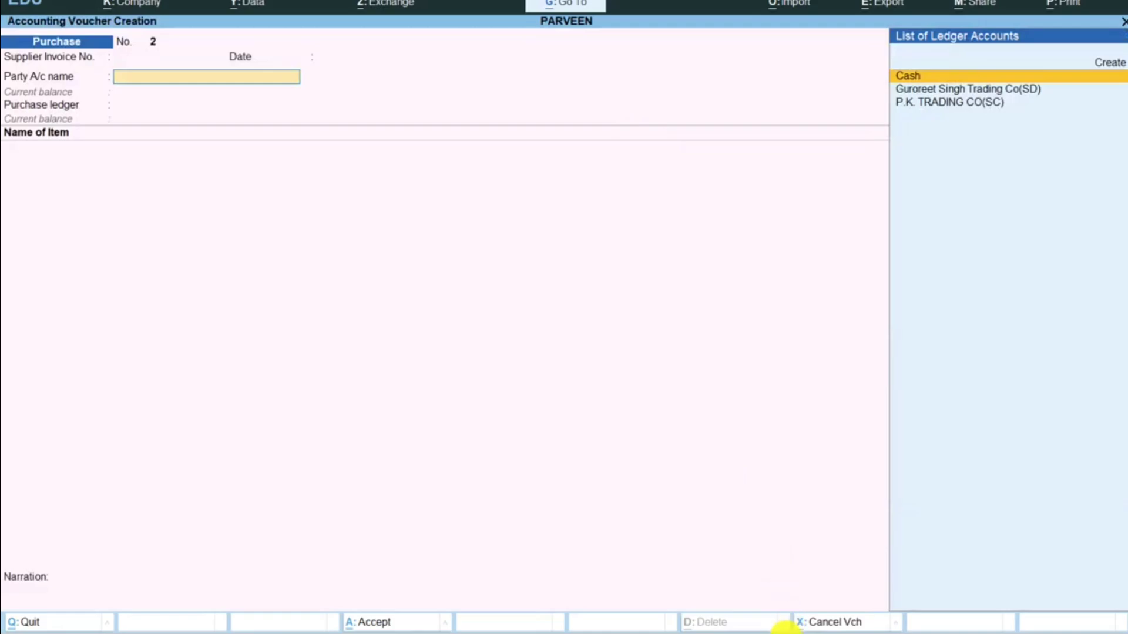
Check the cash purchase in the workbook and choose Cash as the party account, leaving the receipt and party details at their defaults
left_click(635, 633)
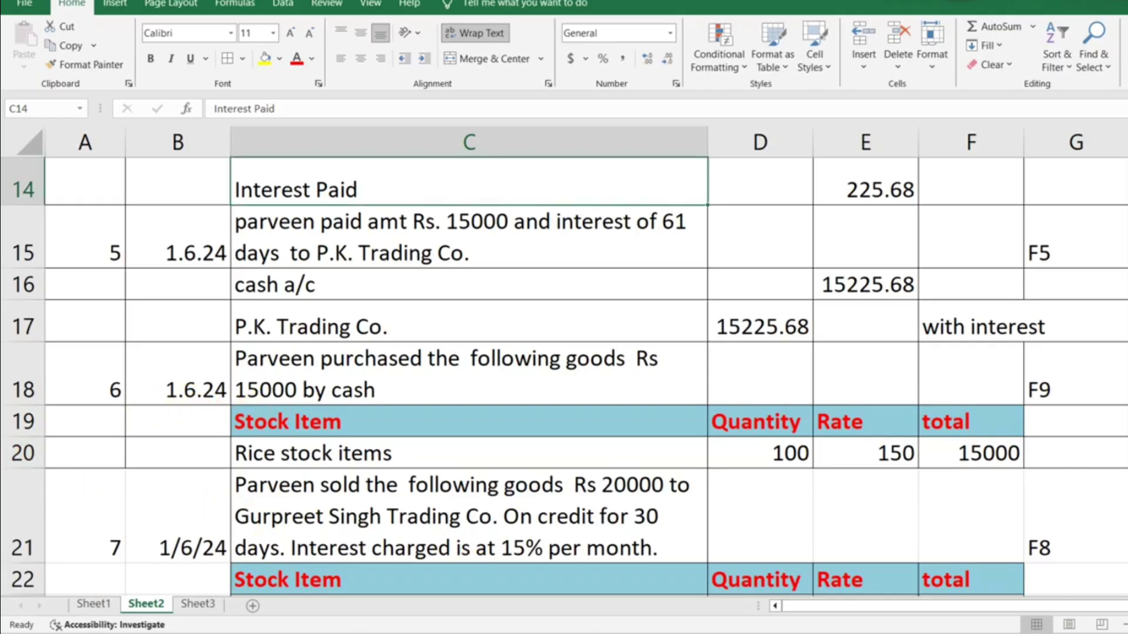
left_click(856, 633)
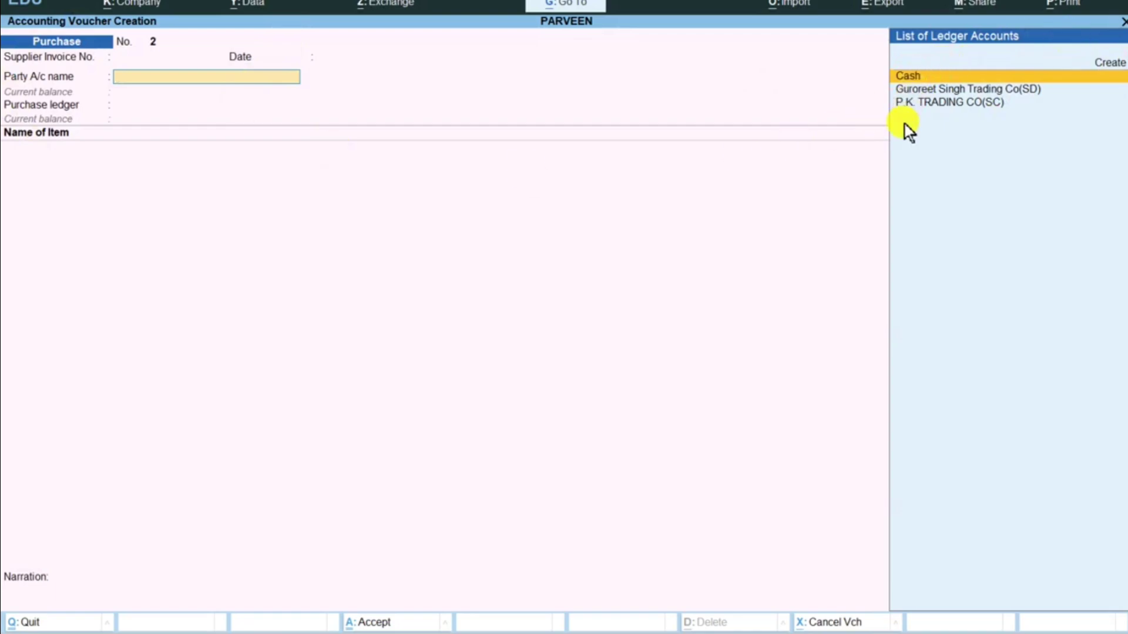
key("Return")
key("Return")
key("Return")
key("Return")
key("Return")
key("Return")
key("Return")
key("Return")
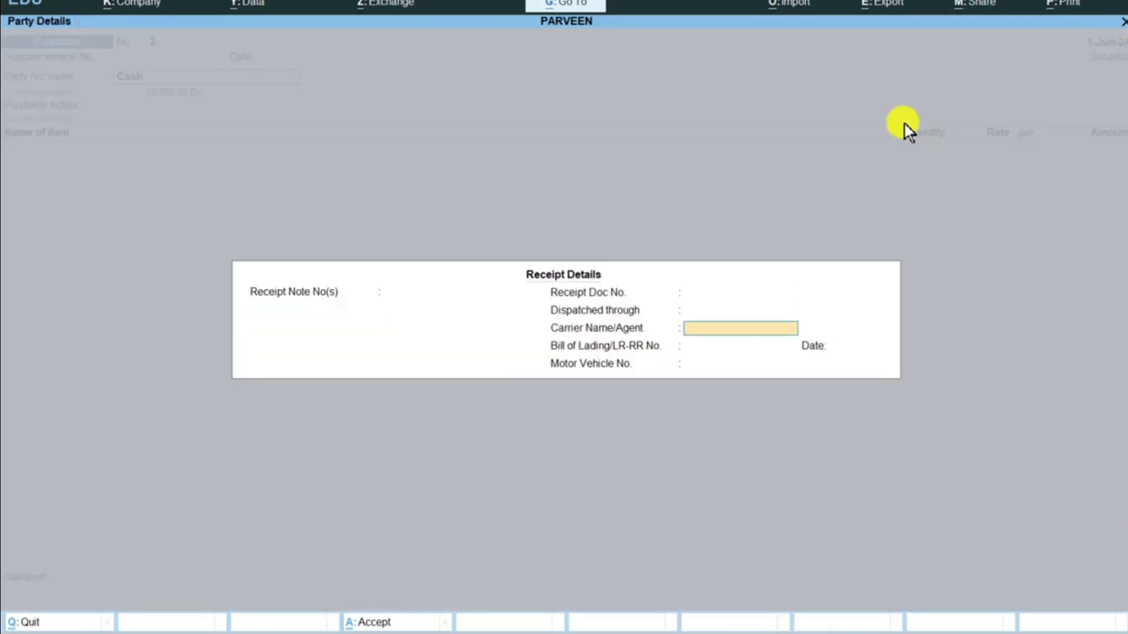
key("Return")
key("Return")
key("Return")
key("Return")
key("Return")
key("Return")
key("Return")
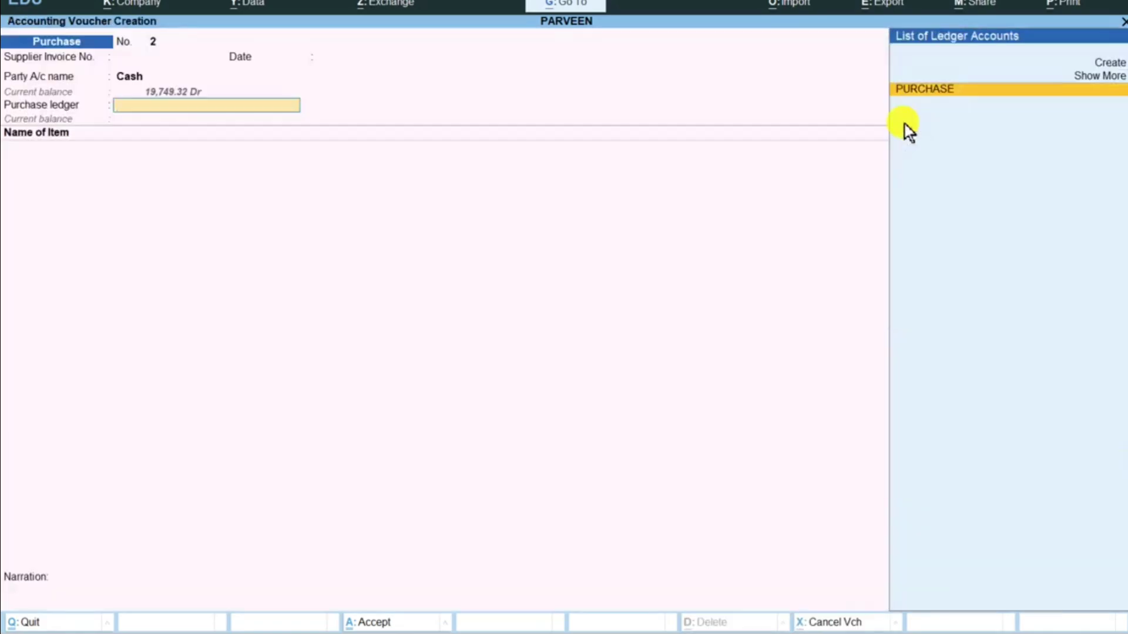
Select the PURCHASE ledger and enter the RICE item with a quantity of 100 KGS at a rate of 150.00, as in the workbook
key("Return")
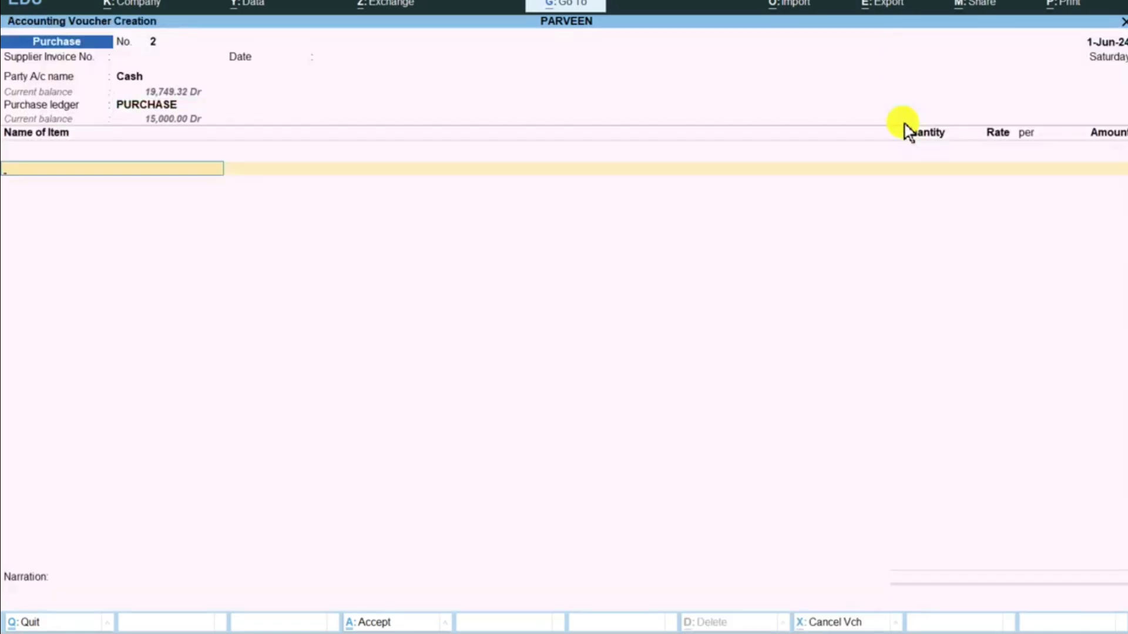
type("R")
key("Return")
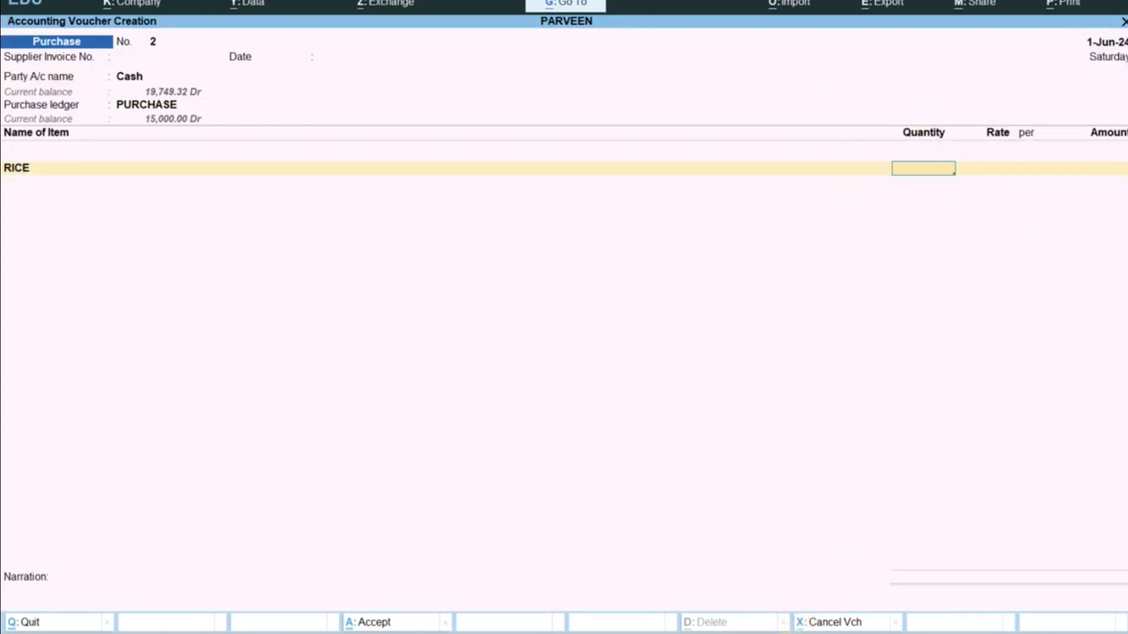
left_click(792, 633)
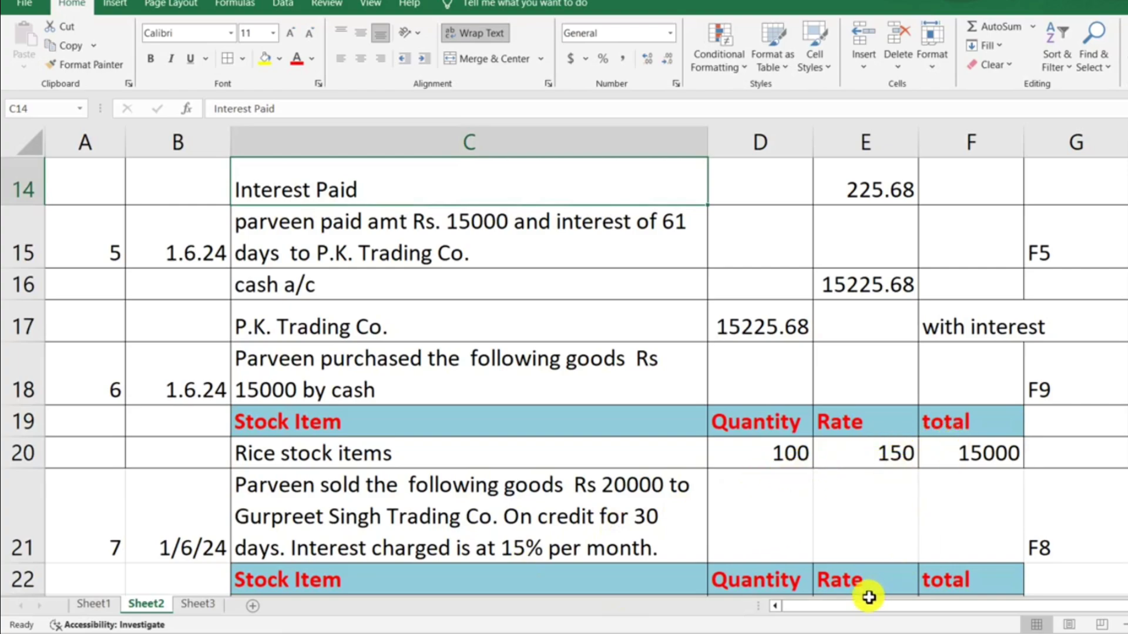
left_click(849, 633)
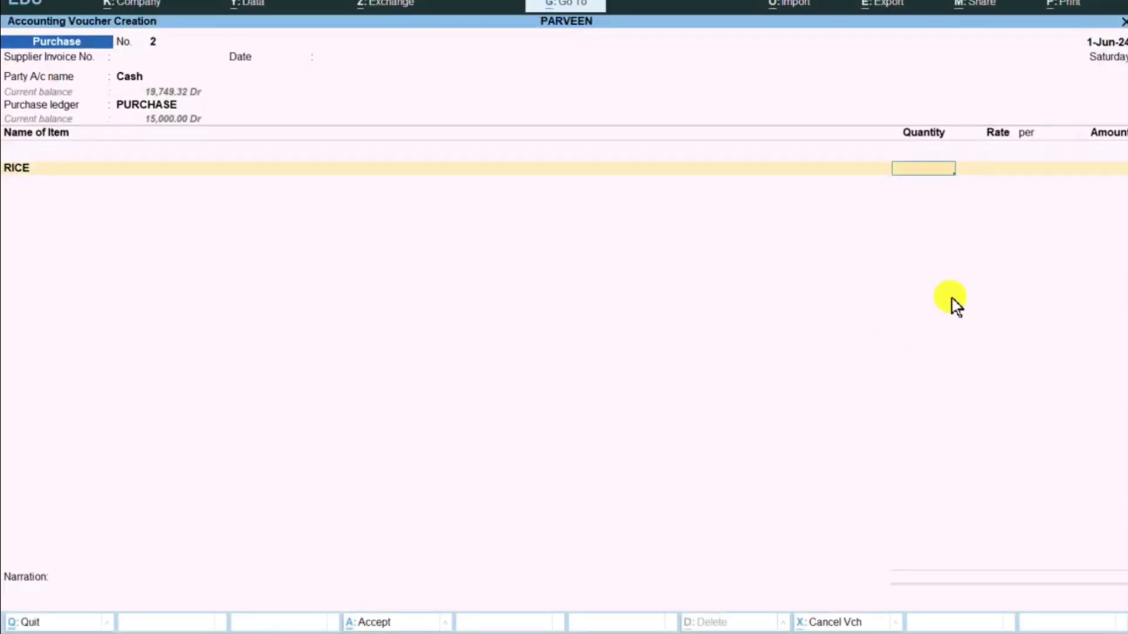
type("100")
key("Return")
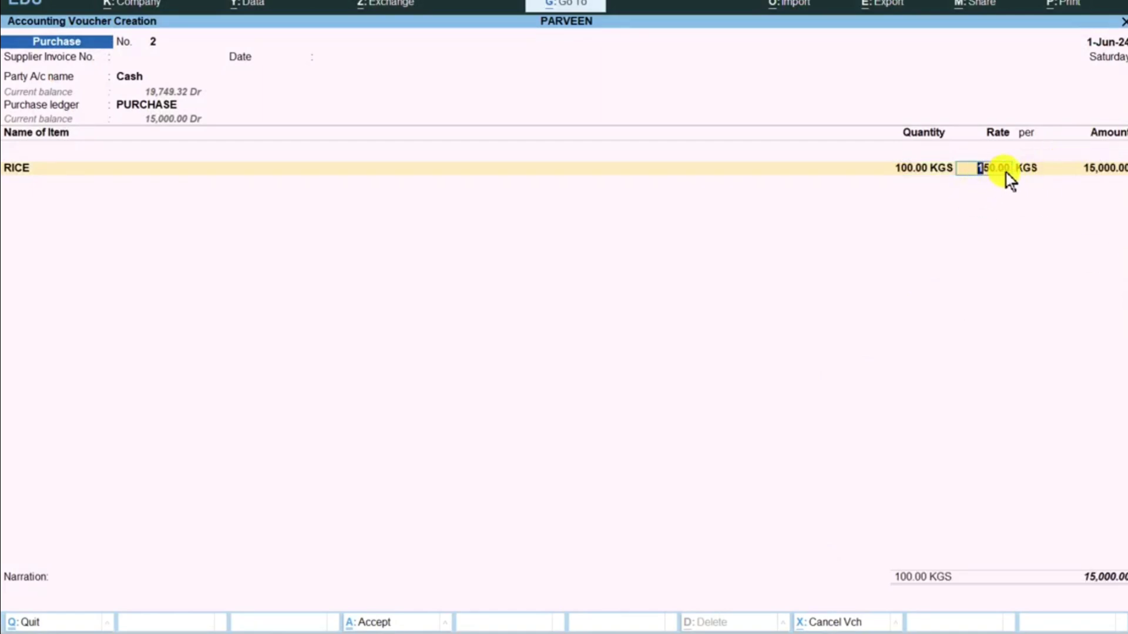
key("Return")
key("Return")
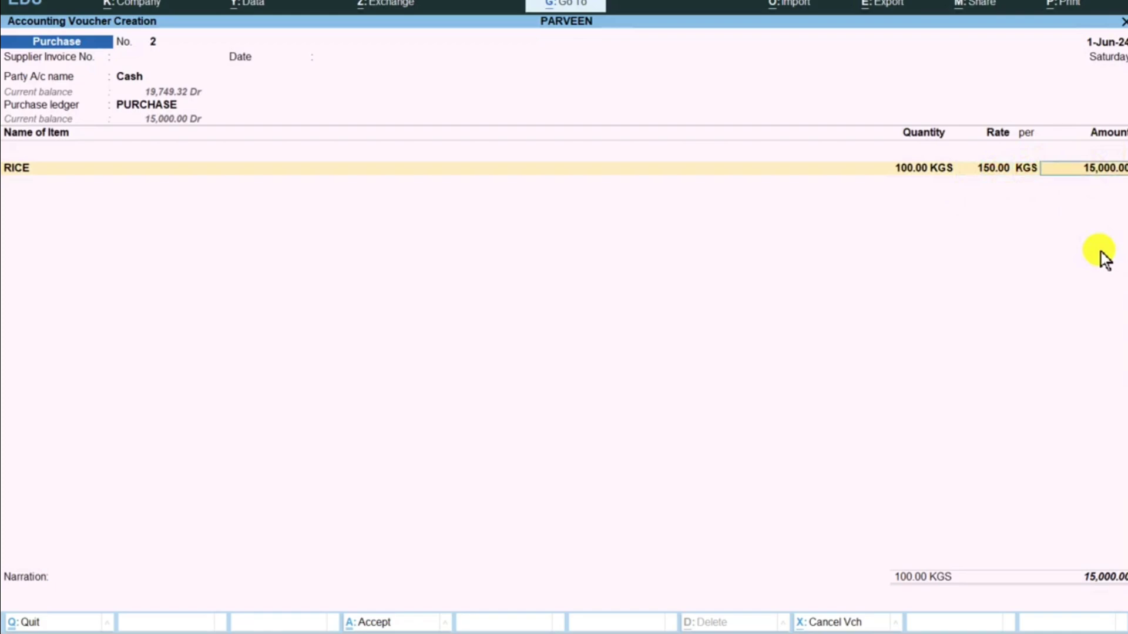
Accept the amount, end the item list, leave the narration blank and save the purchase voucher
key("Return")
key("Return")
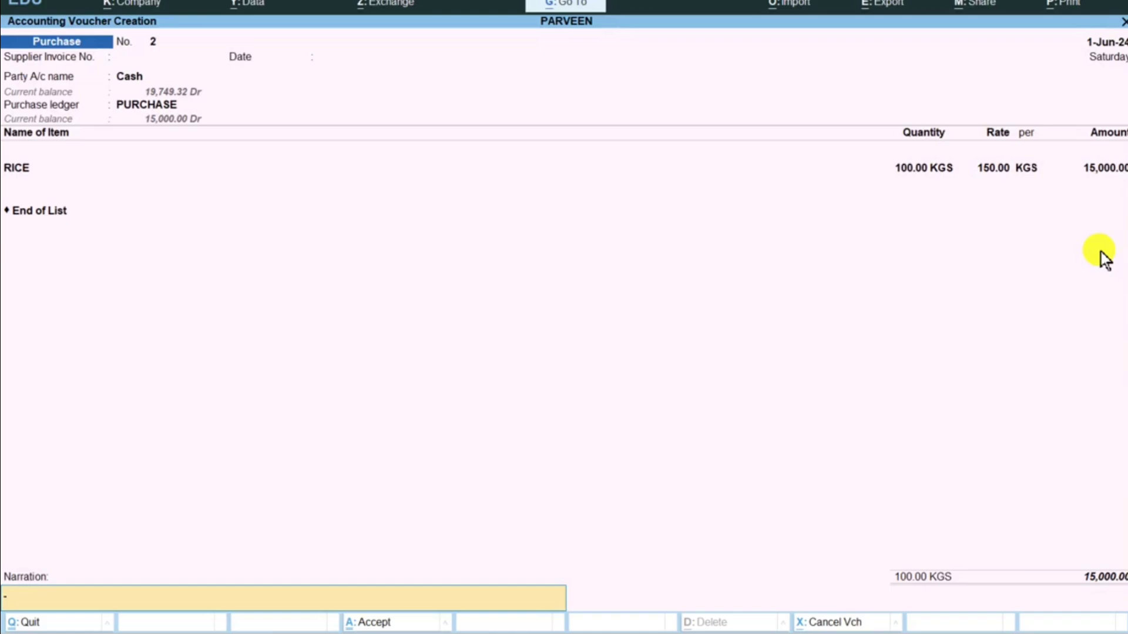
key("Return")
key("Return")
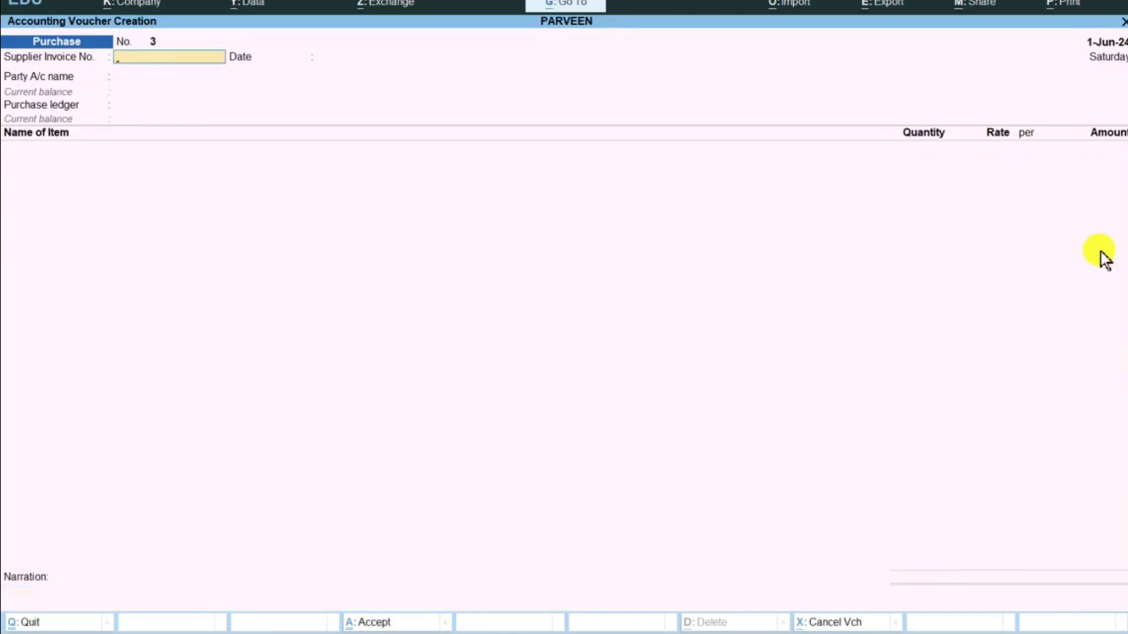
Start a Sales voucher with Guroreet Singh Trading Co(SD) as the party account and leave all dispatch details blank
left_click(799, 624)
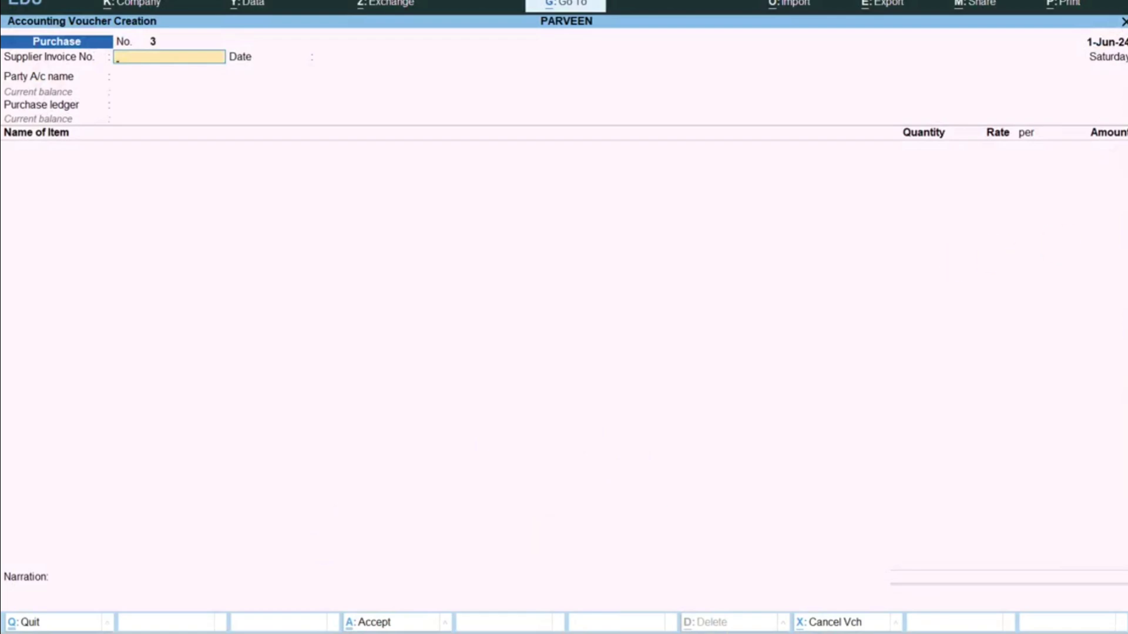
key("F8")
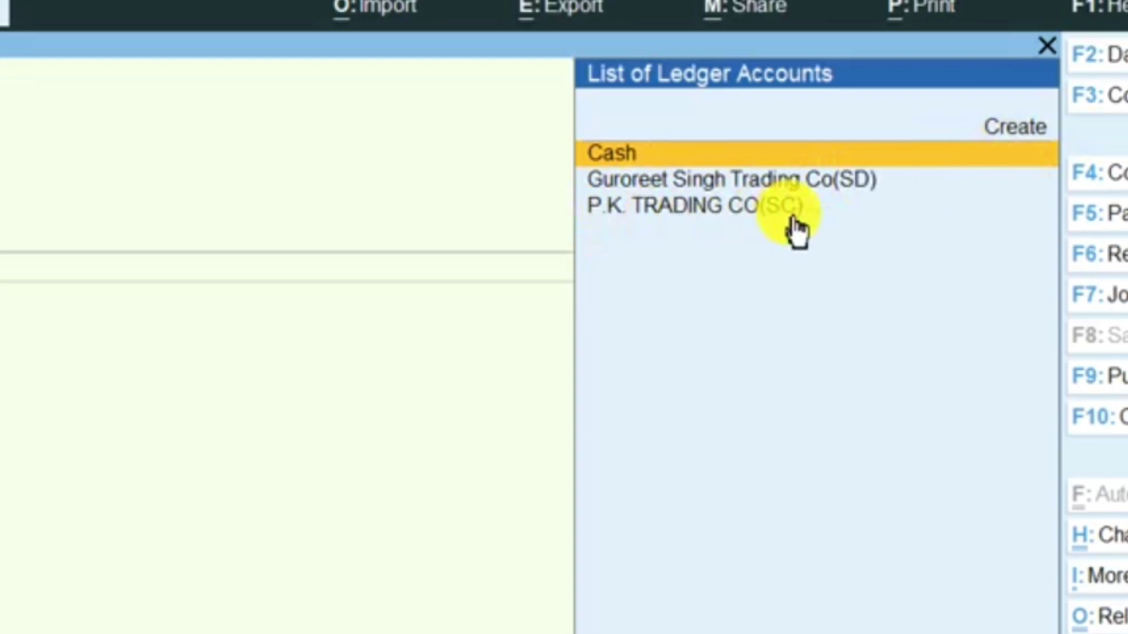
left_click(890, 191)
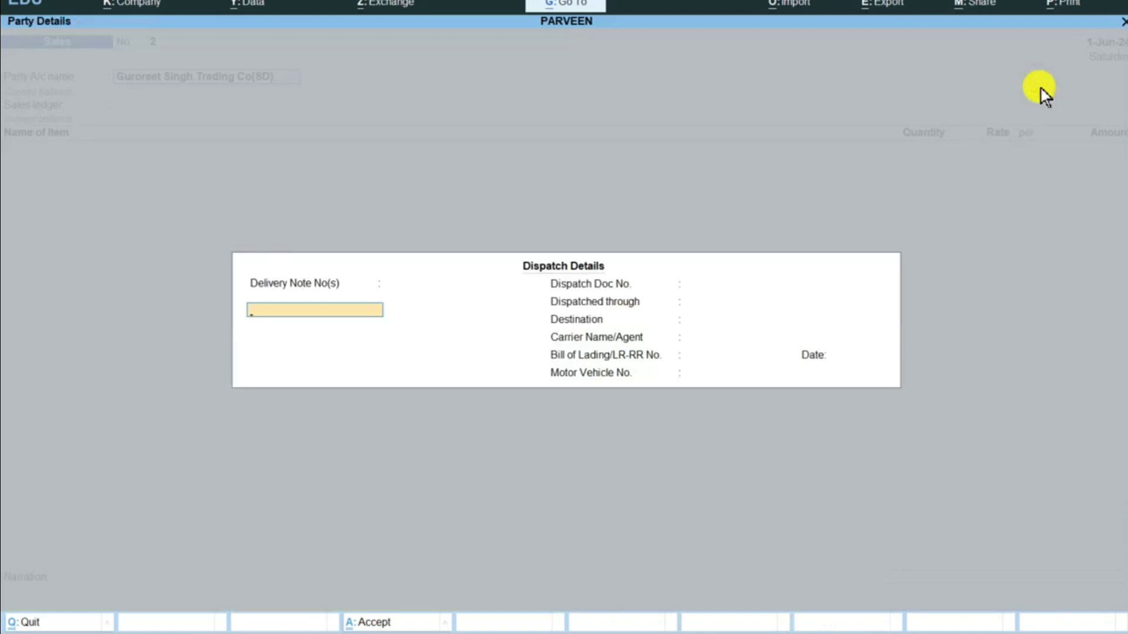
key("Return")
key("Return")
key("Return")
key("Return")
key("Return")
key("Return")
key("Return")
key("Return")
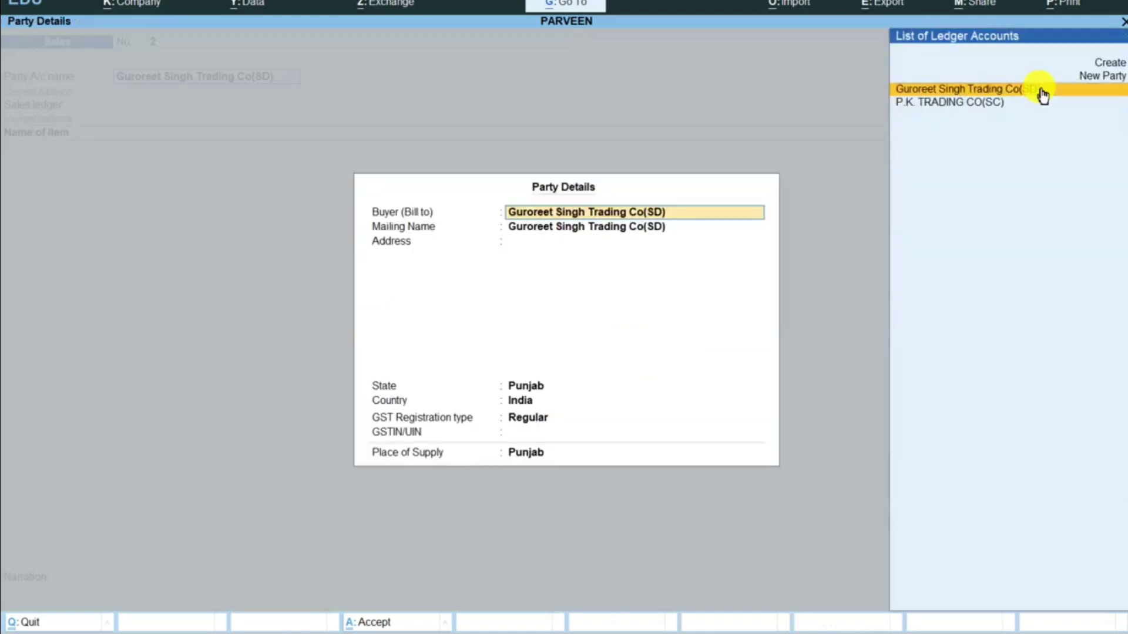
Accept the buyer's party details as they are, with Punjab as the place of supply
key("Return")
key("Return")
key("Return")
key("Return")
key("Return")
key("Return")
key("Return")
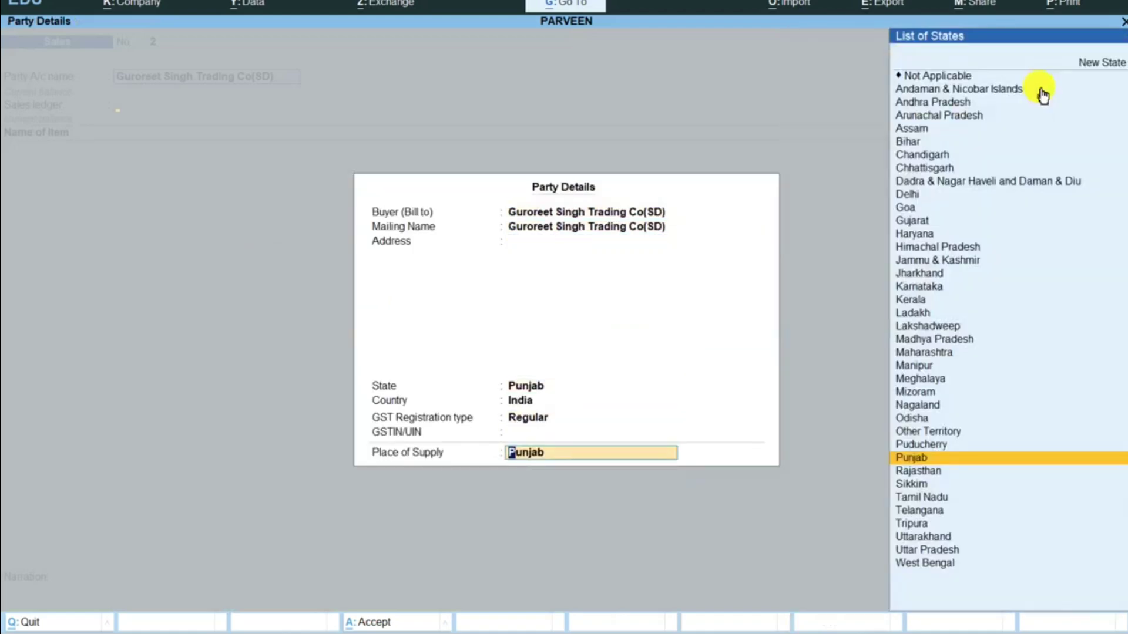
key("Return")
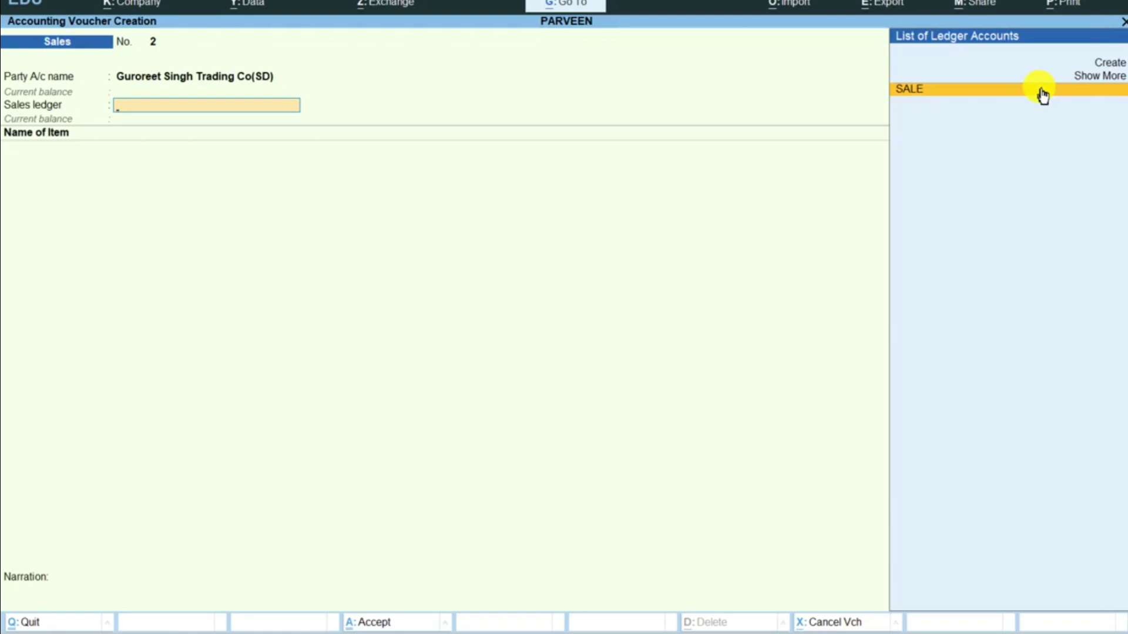
Select the SALE ledger and enter the RICE item with a quantity of 100 KGS
left_click(1043, 90)
type("R")
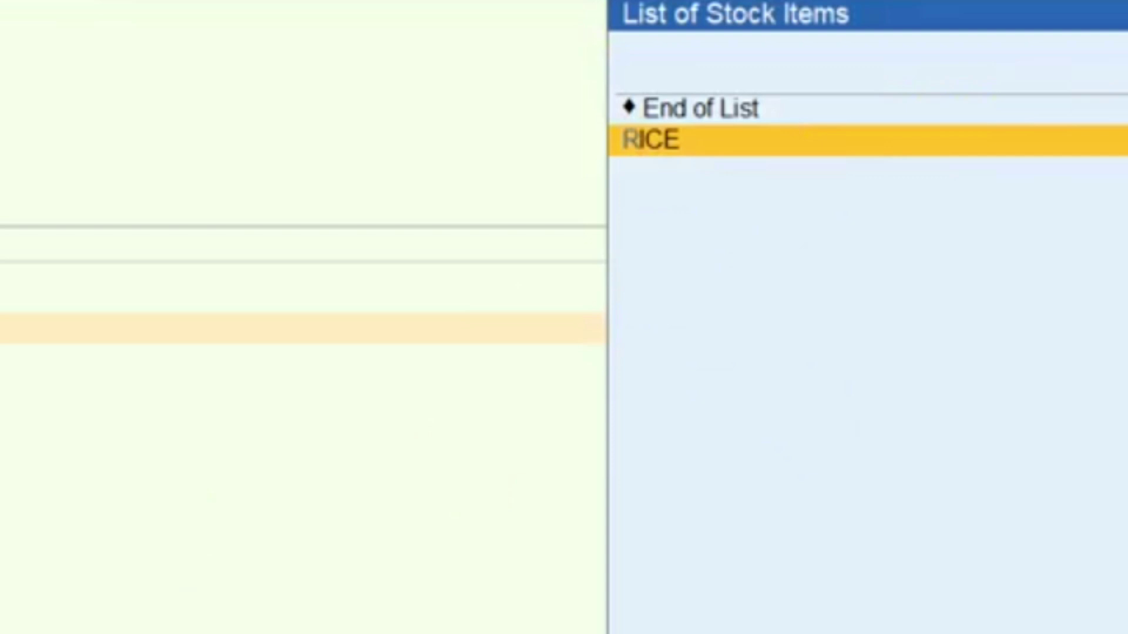
key("Return")
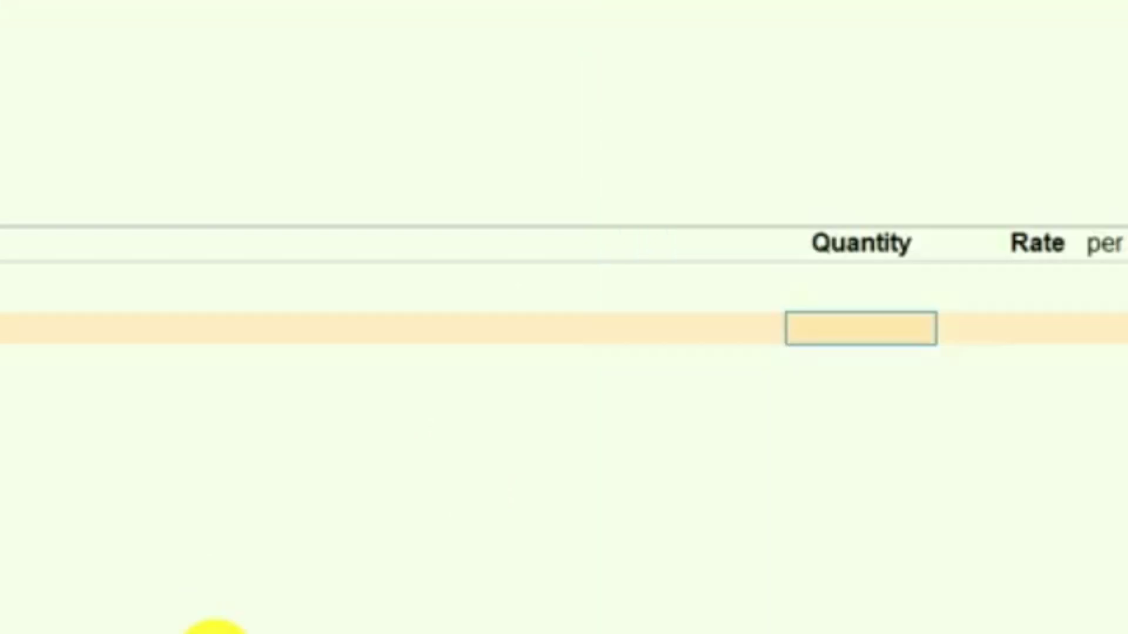
type("100")
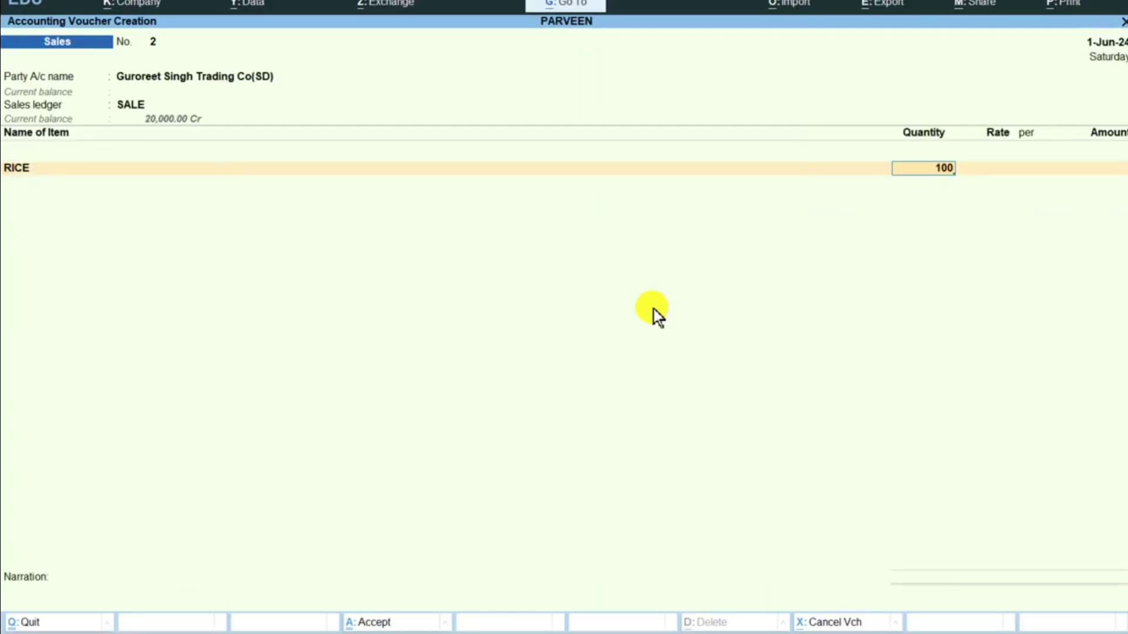
key("Return")
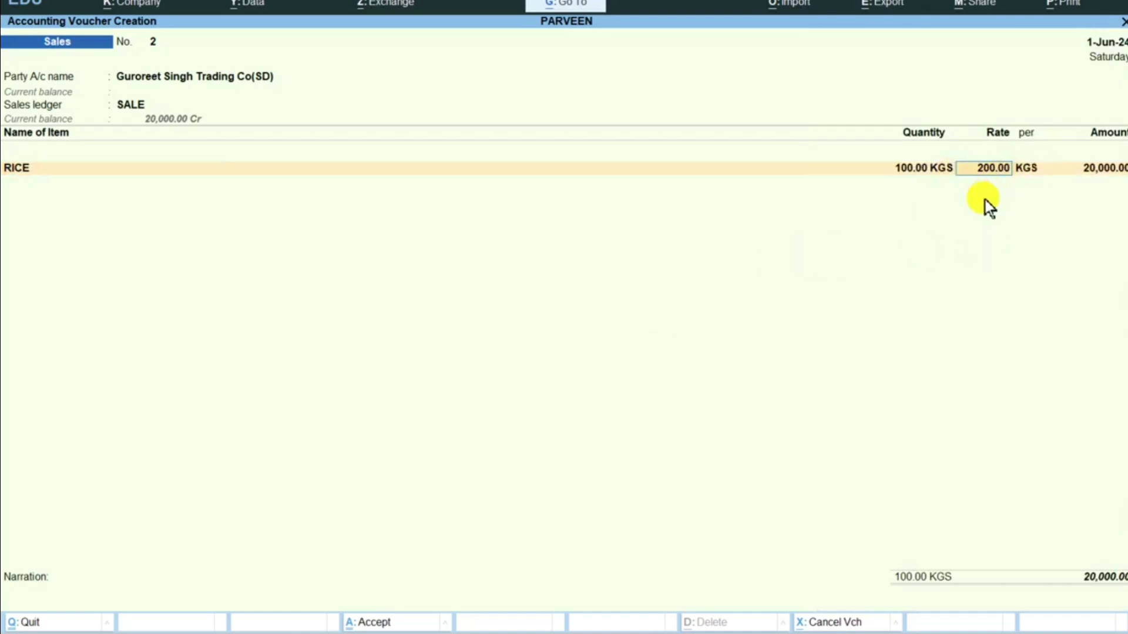
Switch to the Excel workbook, check the rice sale's quantity, rate and total and the entries below it, and return to Tally
left_click(798, 622)
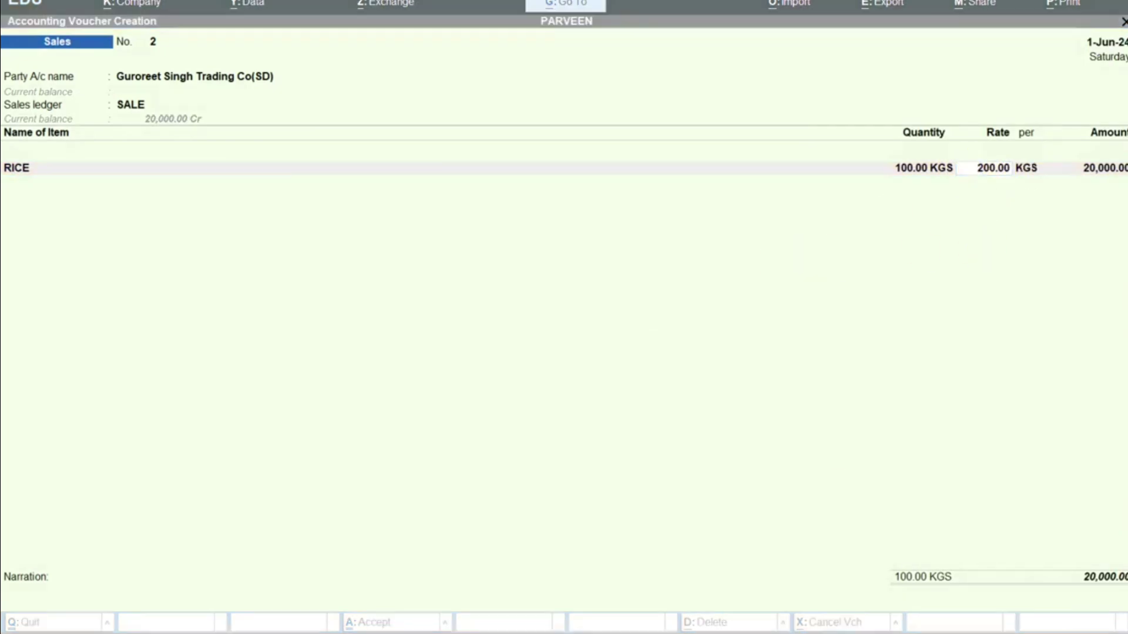
left_click(617, 632)
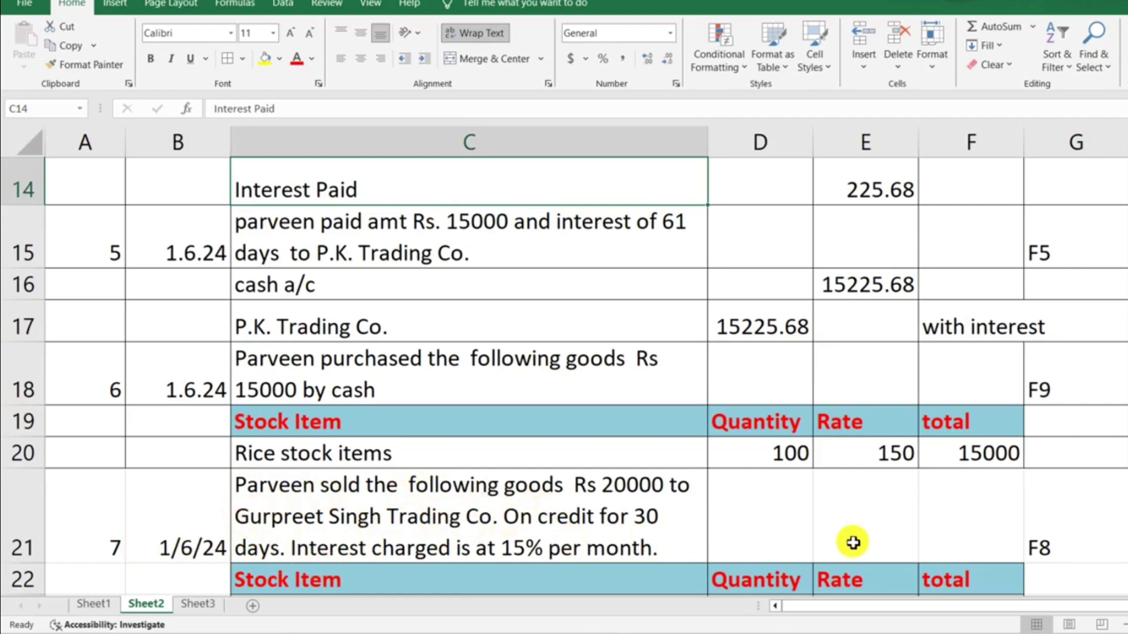
key("Down")
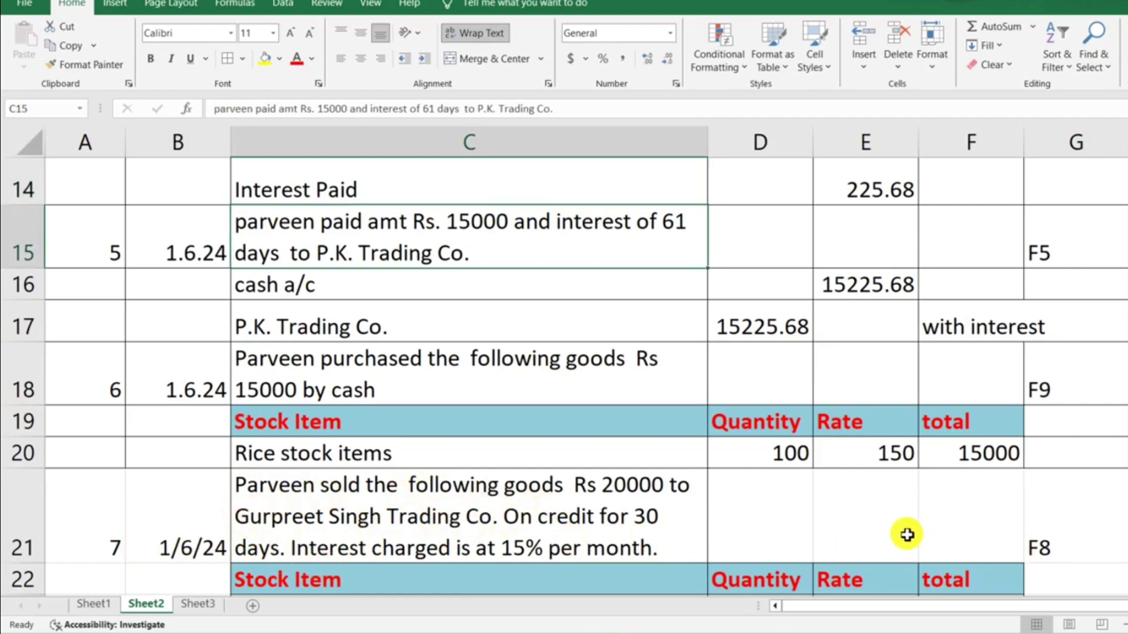
left_click(738, 557)
key("Down")
key("Down")
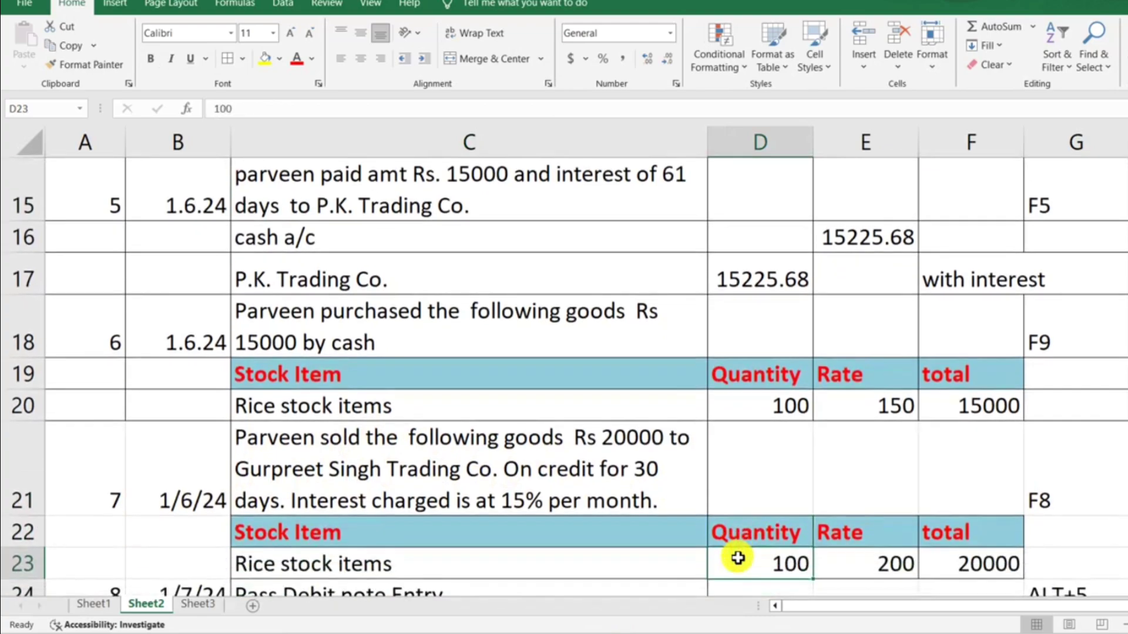
key("Down")
key("Down")
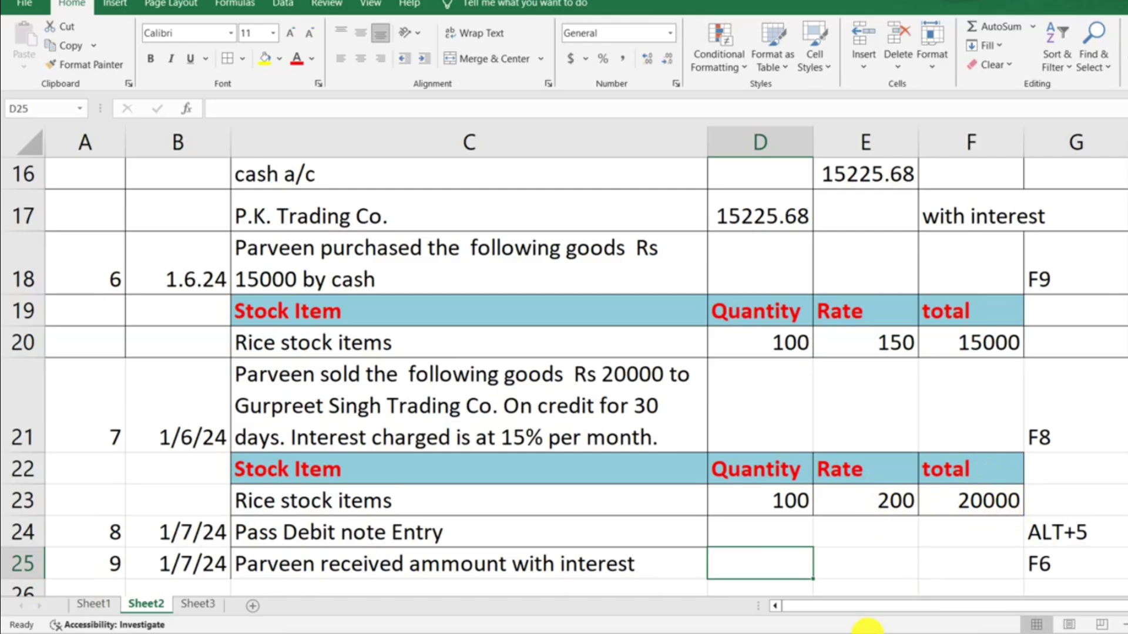
left_click(858, 625)
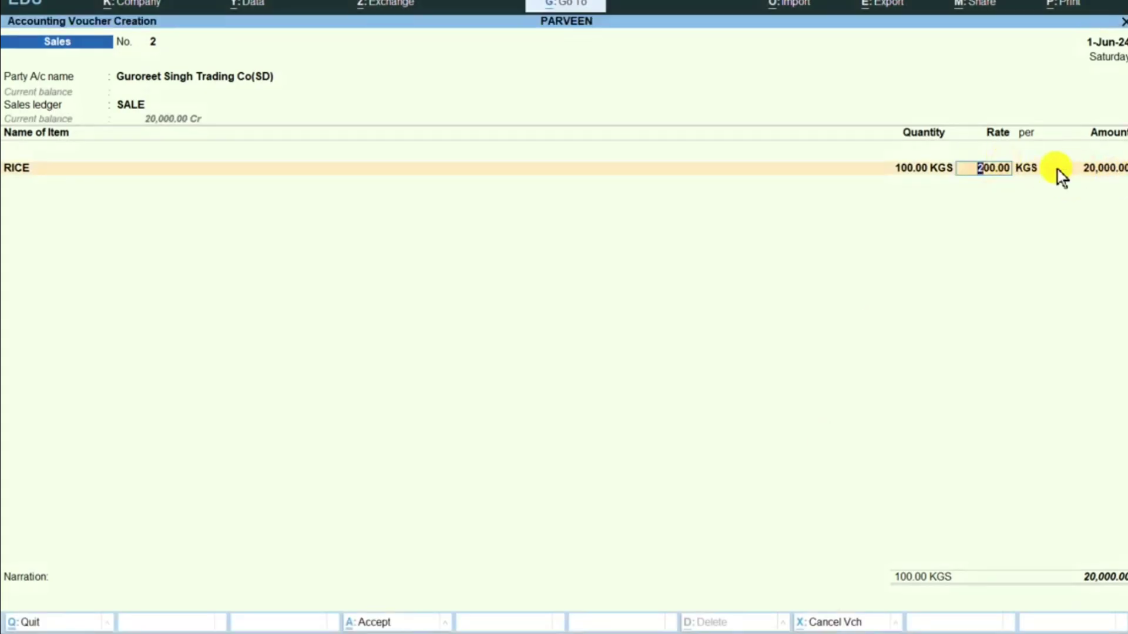
Accept the rate of 200.00 per KGS and the amount for RICE, then end the item list
key("Return")
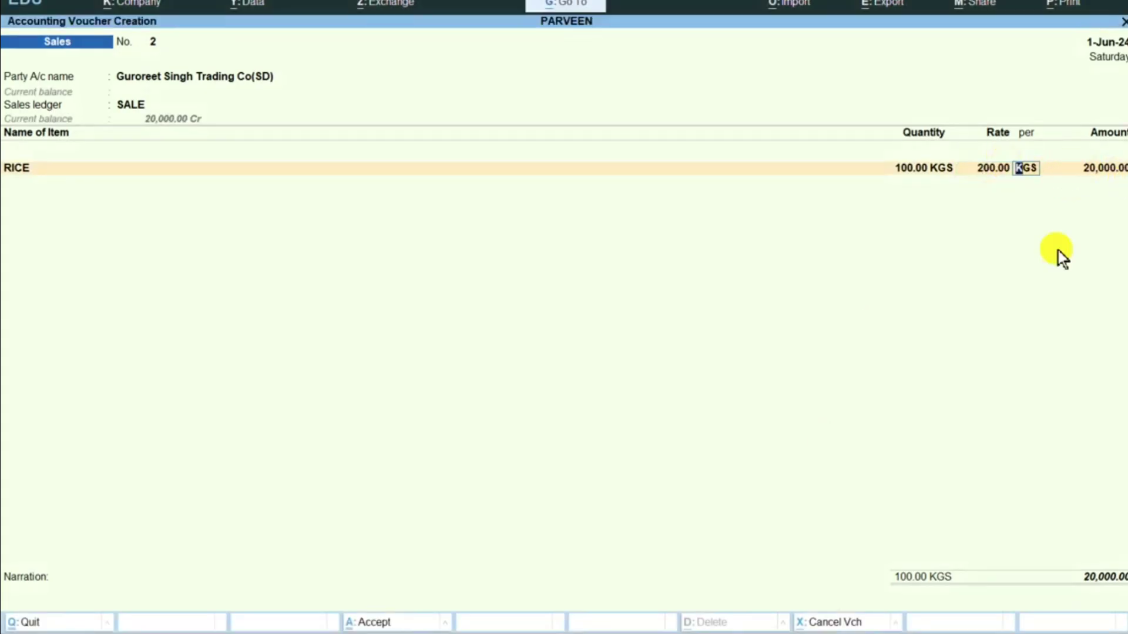
key("Return")
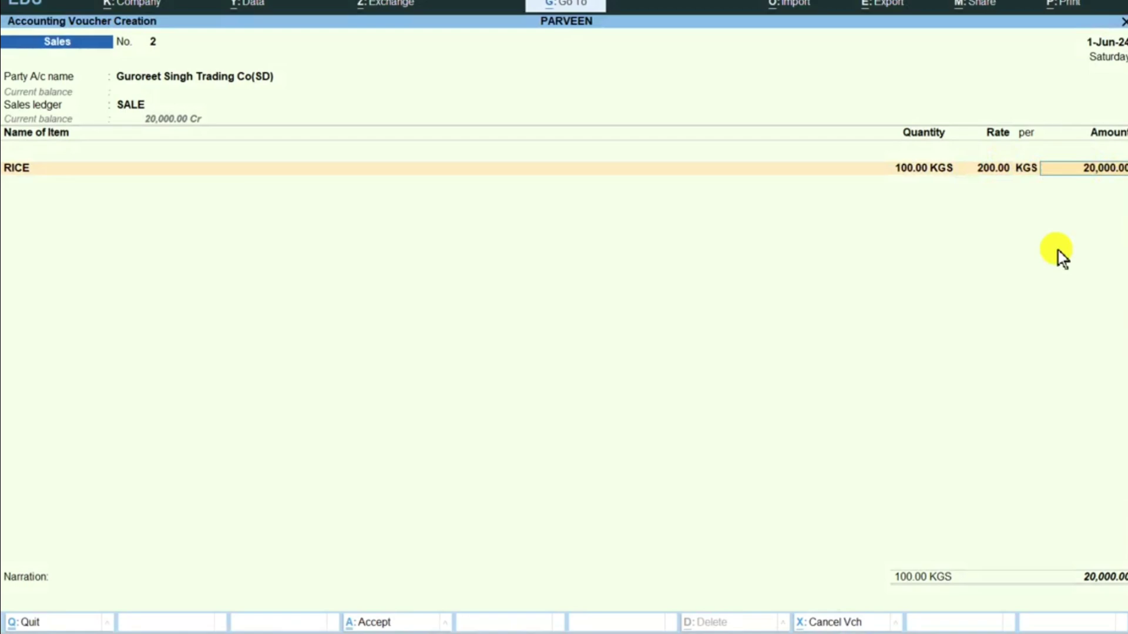
key("Return")
key("Return")
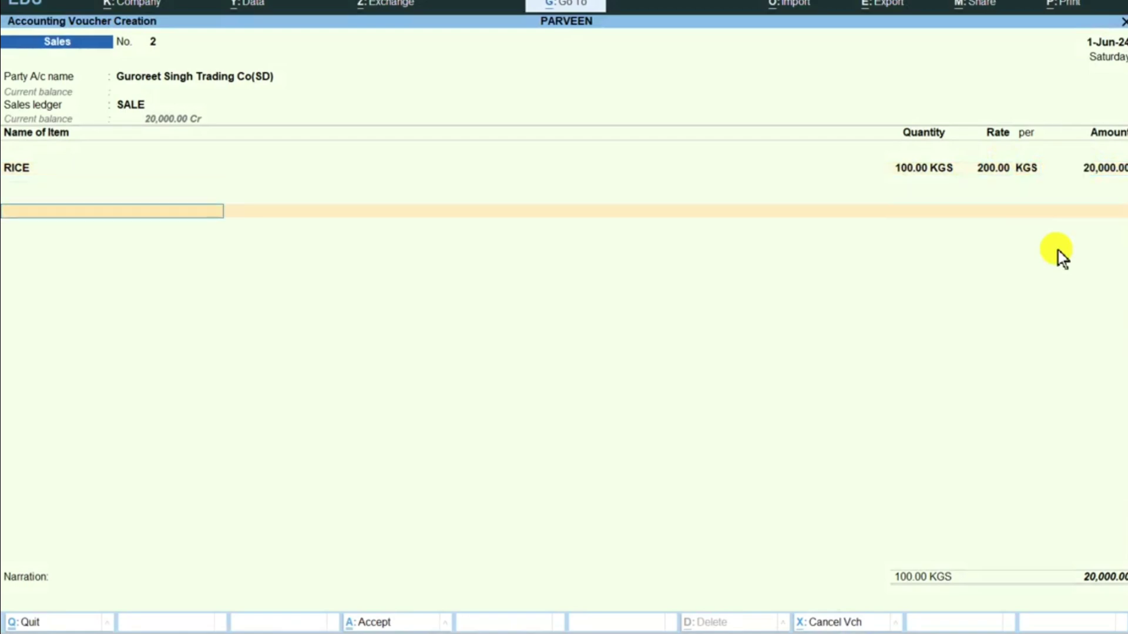
key("Return")
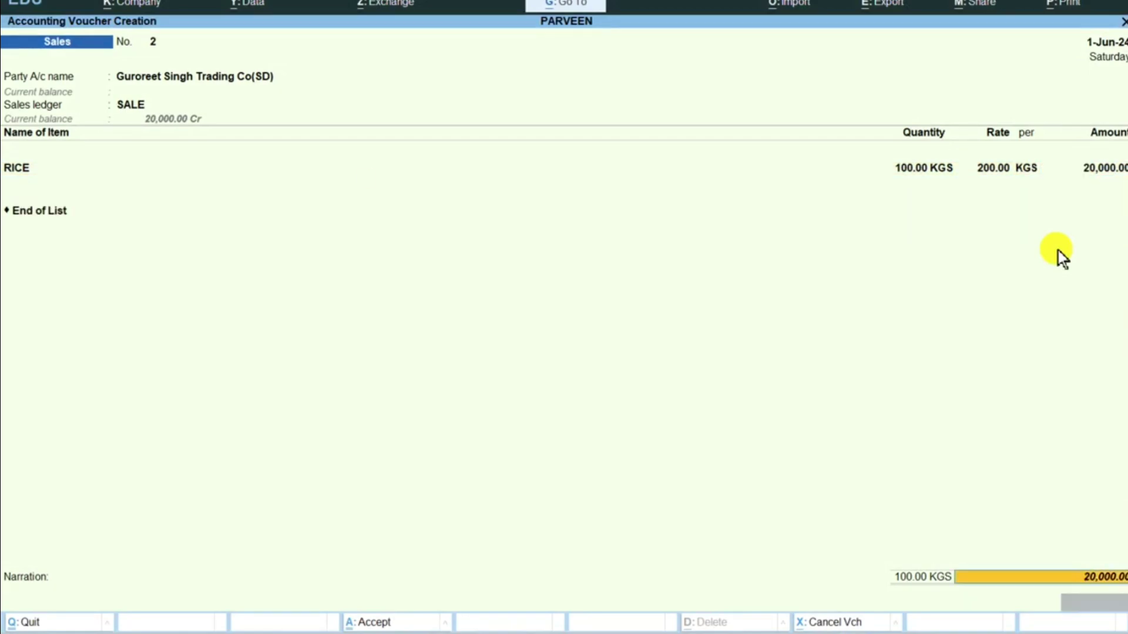
key("Return")
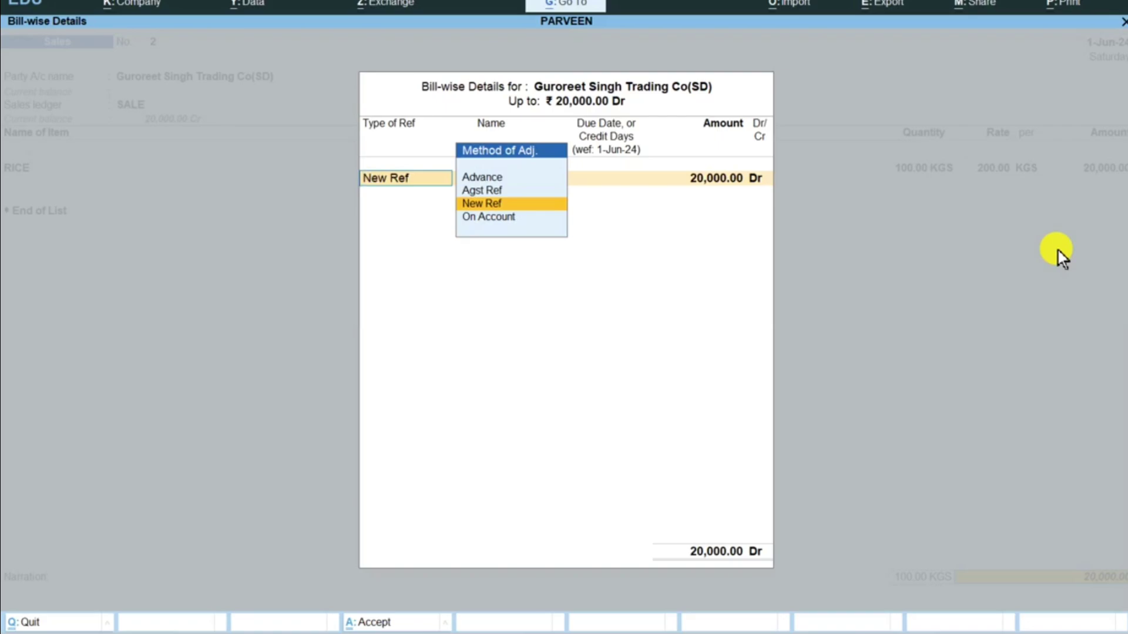
Add a New Ref in the bill-wise details, named with the buyer's first name, with 30 credit days
key("Return")
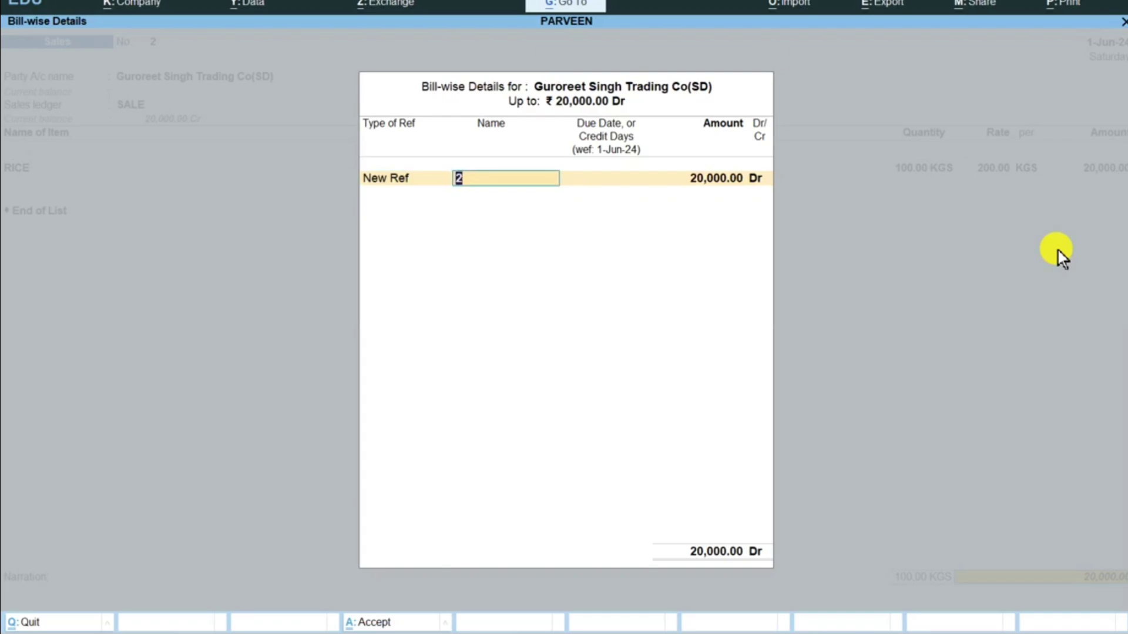
type("GURPREET")
key("Return")
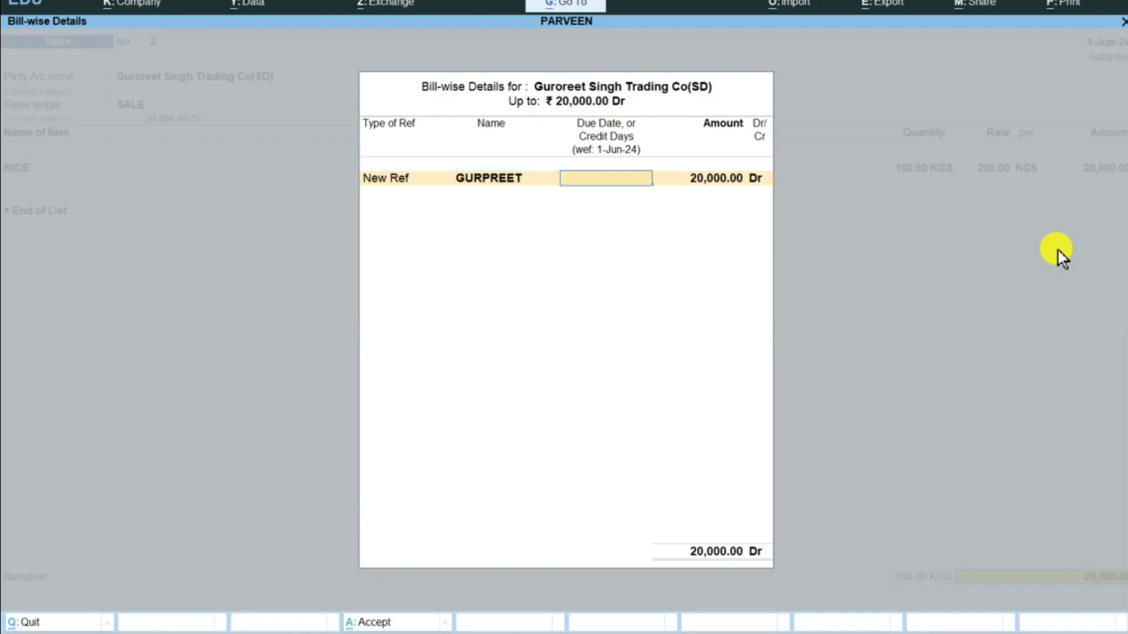
type("30")
key("Return")
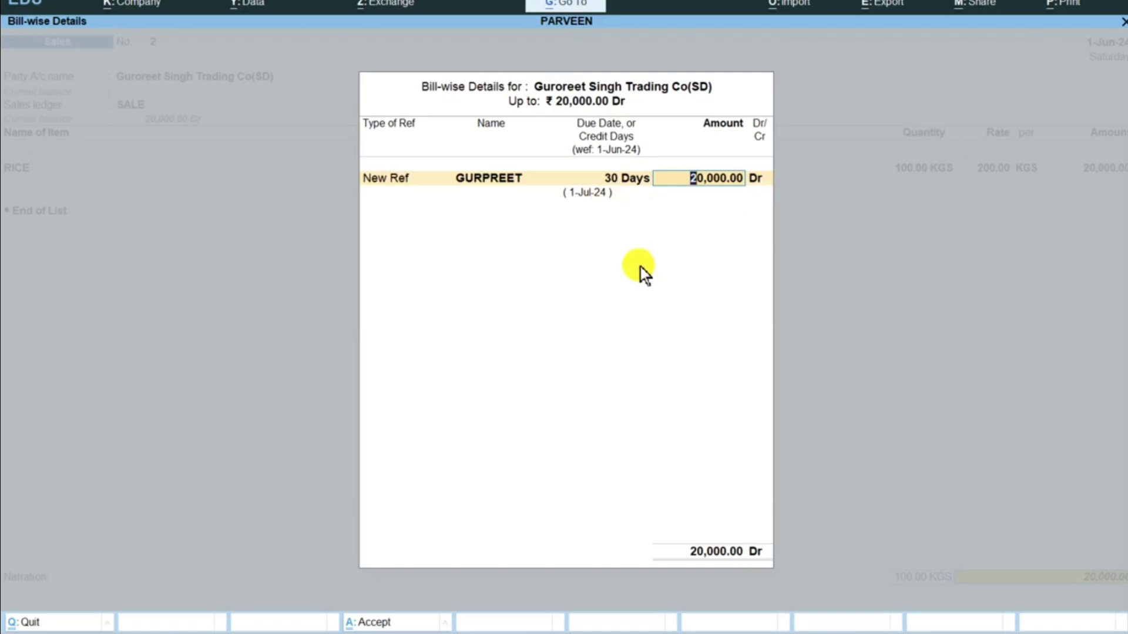
Accept the 20,000.00 Dr bill with interest at 15% per 30-Day Month, and save the sales voucher
key("Return")
key("Return")
key("Return")
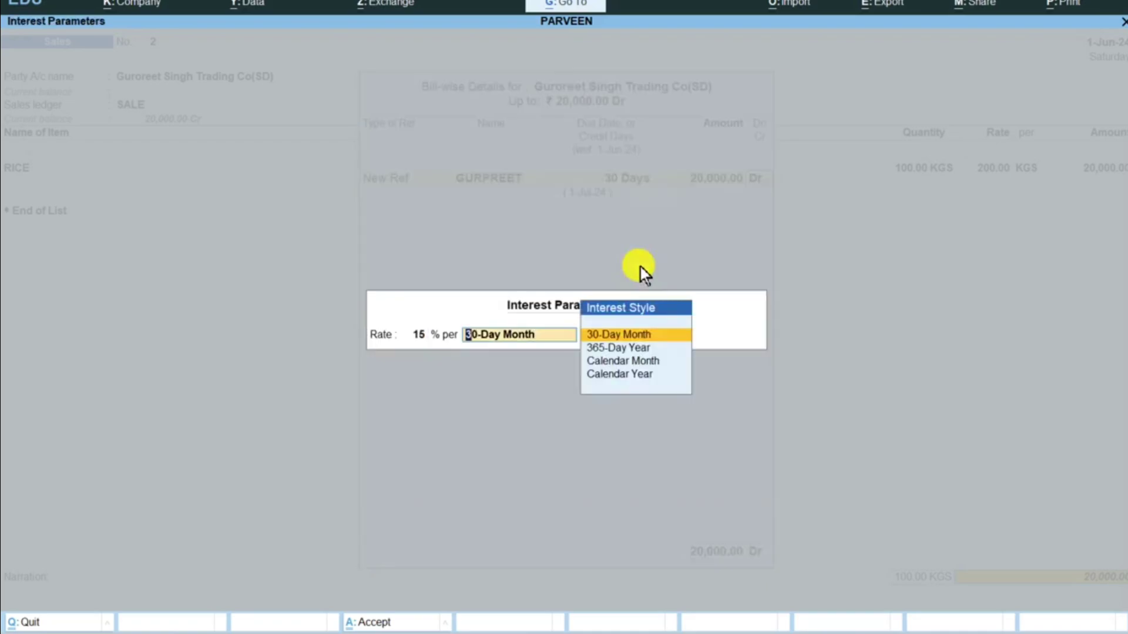
key("Return")
key("Return")
key("Return")
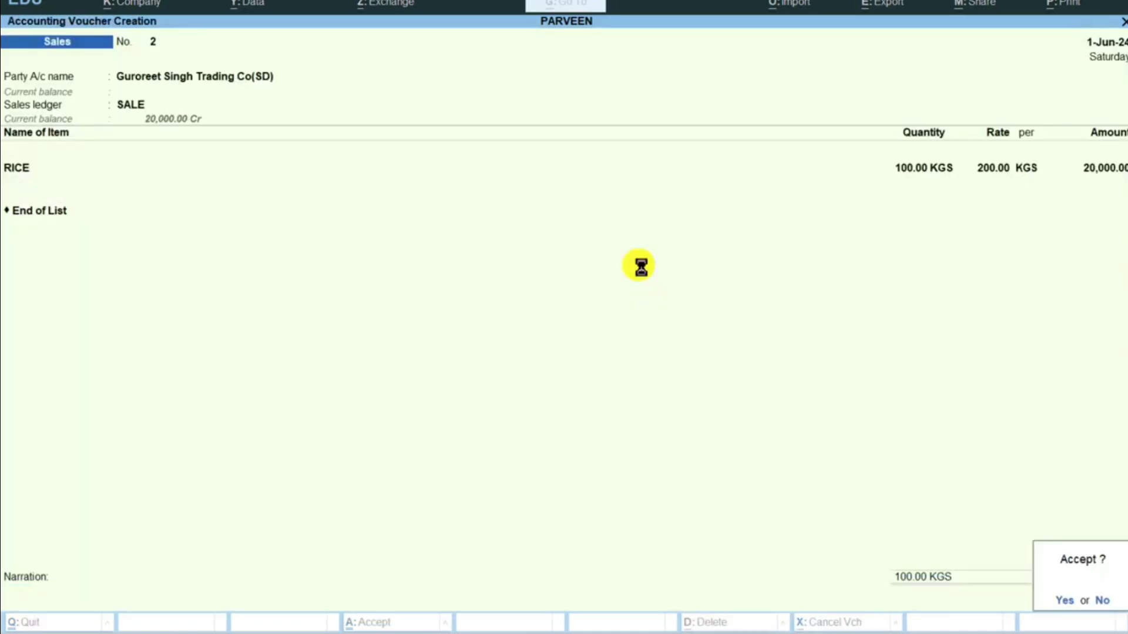
key("Return")
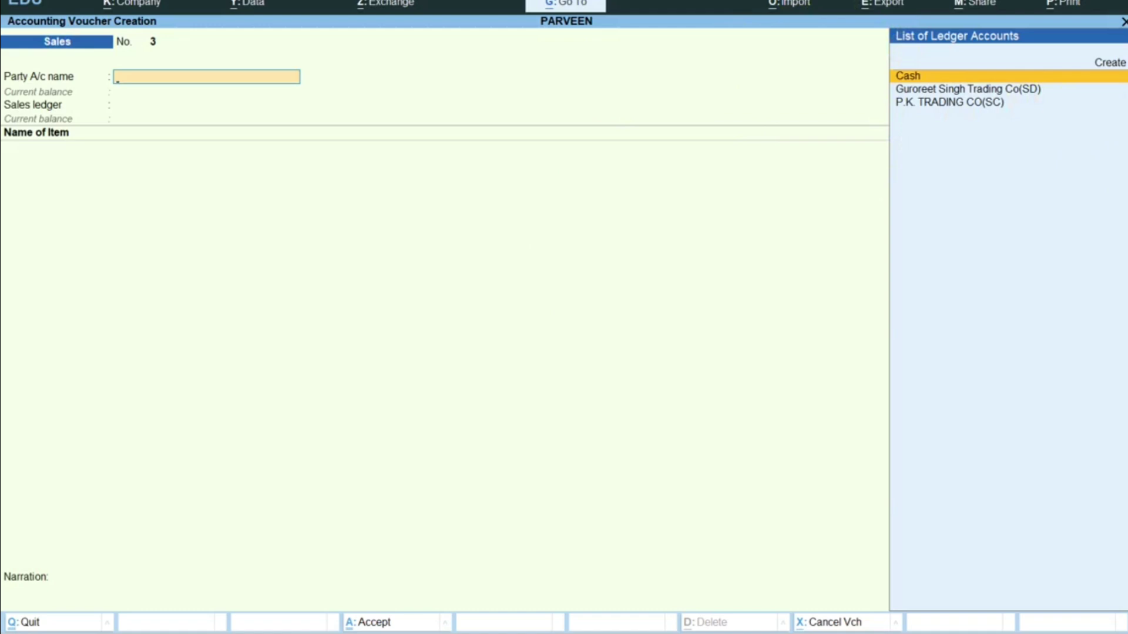
Change the voucher type to Debit Note with the INTEREST RECEIVED voucher class
key("F10")
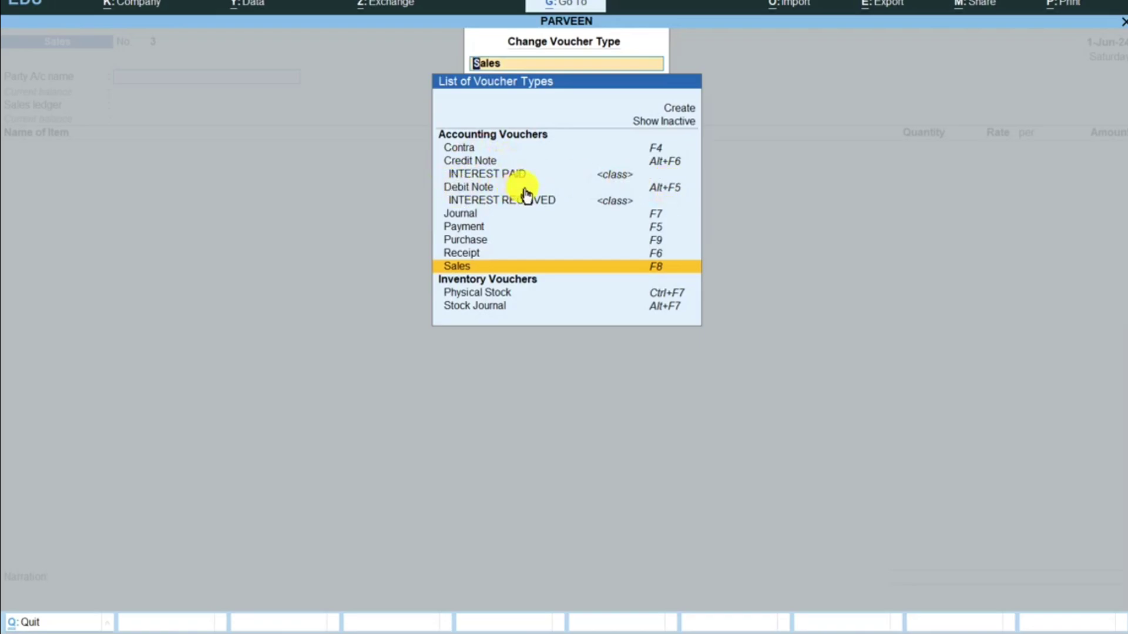
left_click(463, 188)
left_click(463, 188)
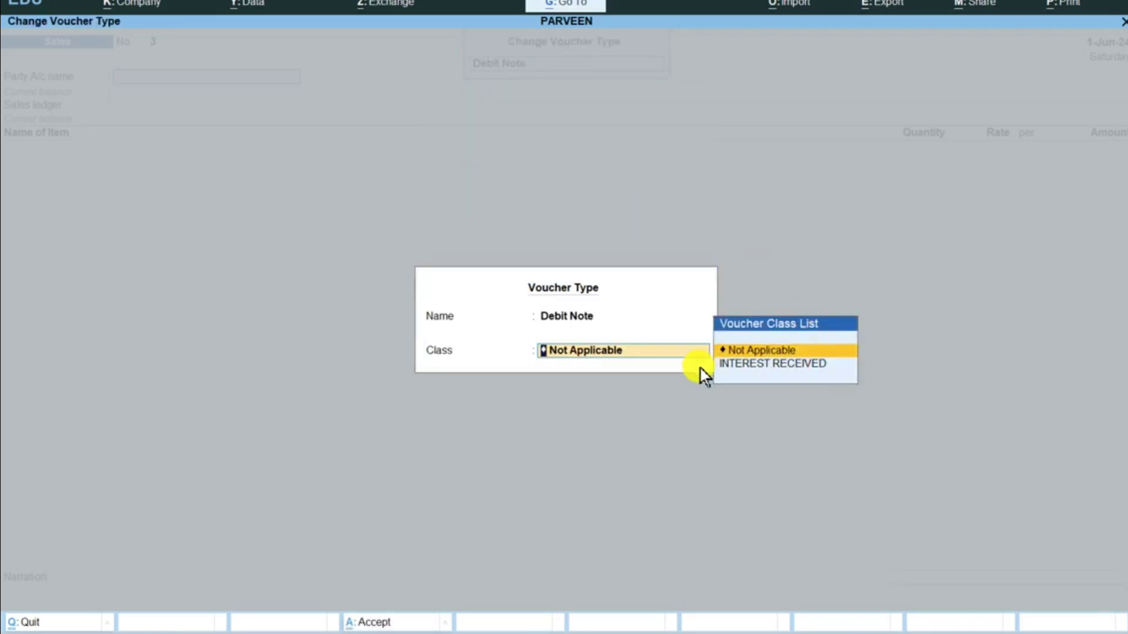
left_click(809, 365)
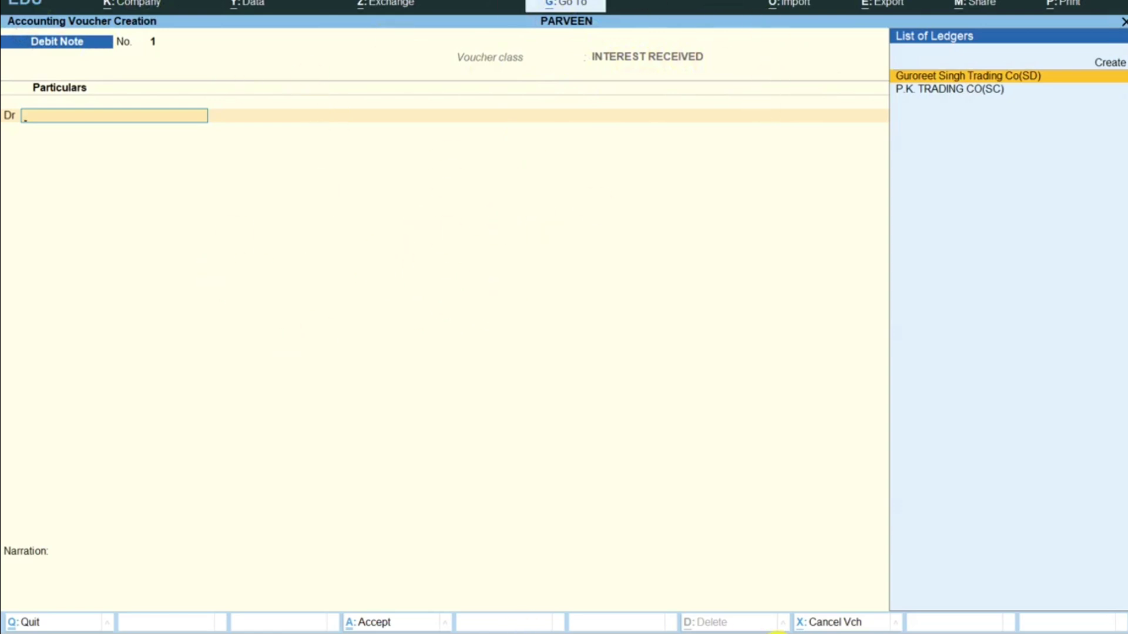
Check the debit note's date in the Excel workbook and set the voucher date to 1/7/2024 in Tally
left_click(787, 626)
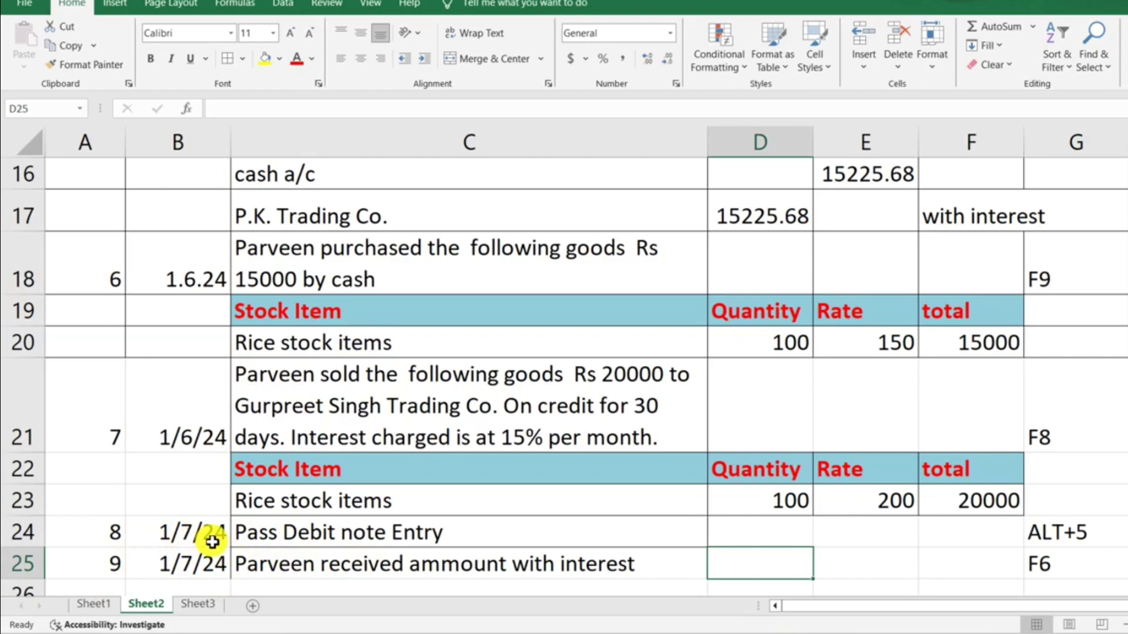
key("alt+Tab")
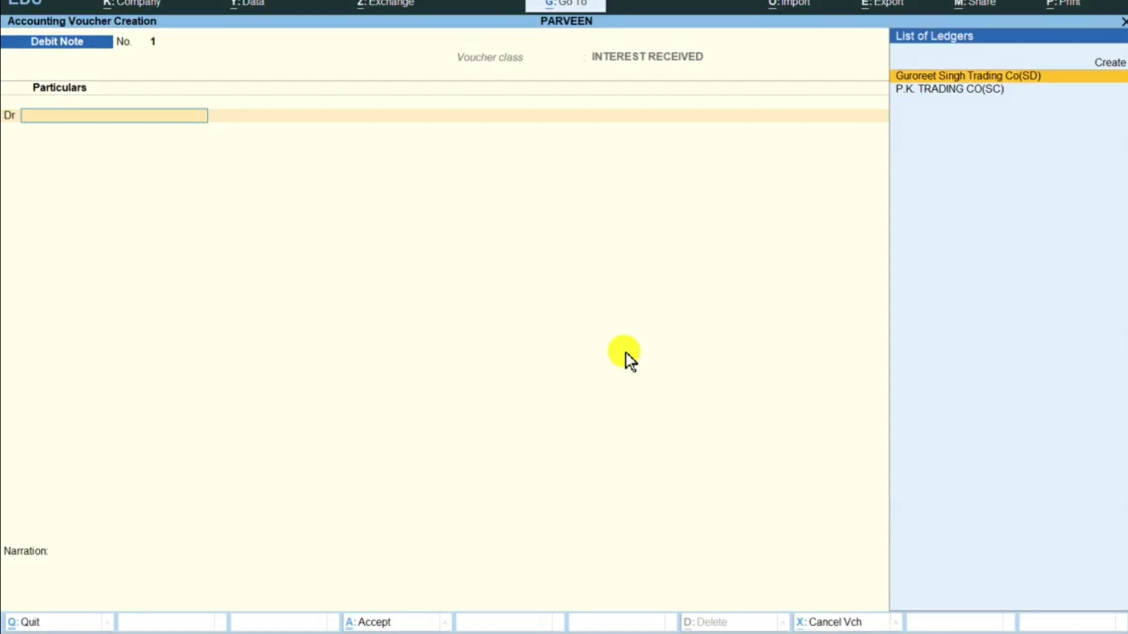
key("F2")
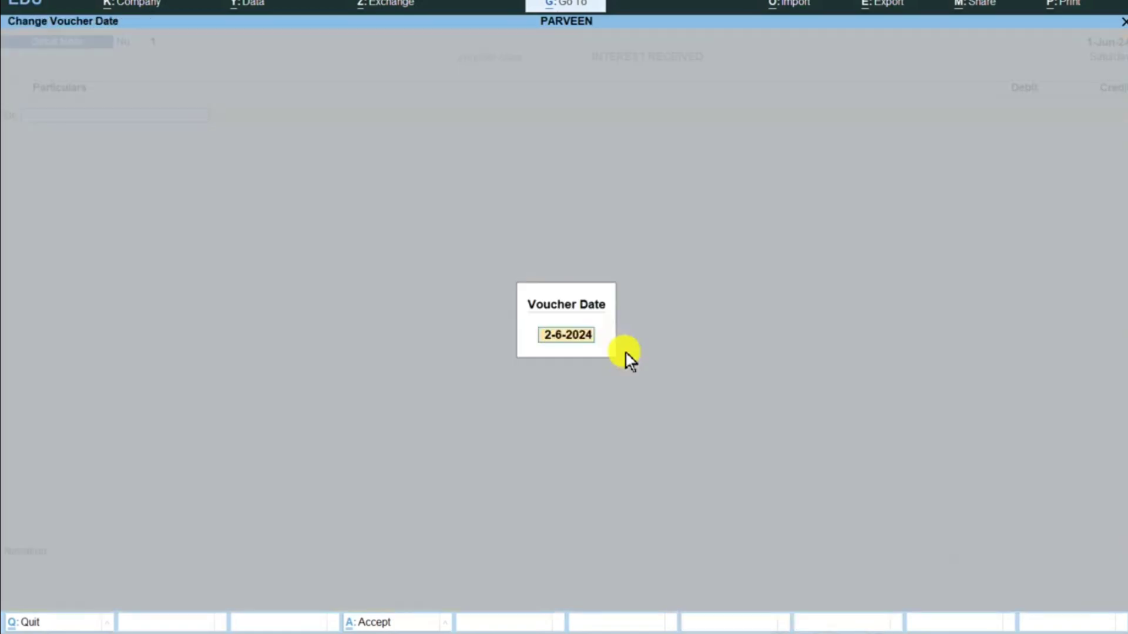
type("1/7/2024")
key("Return")
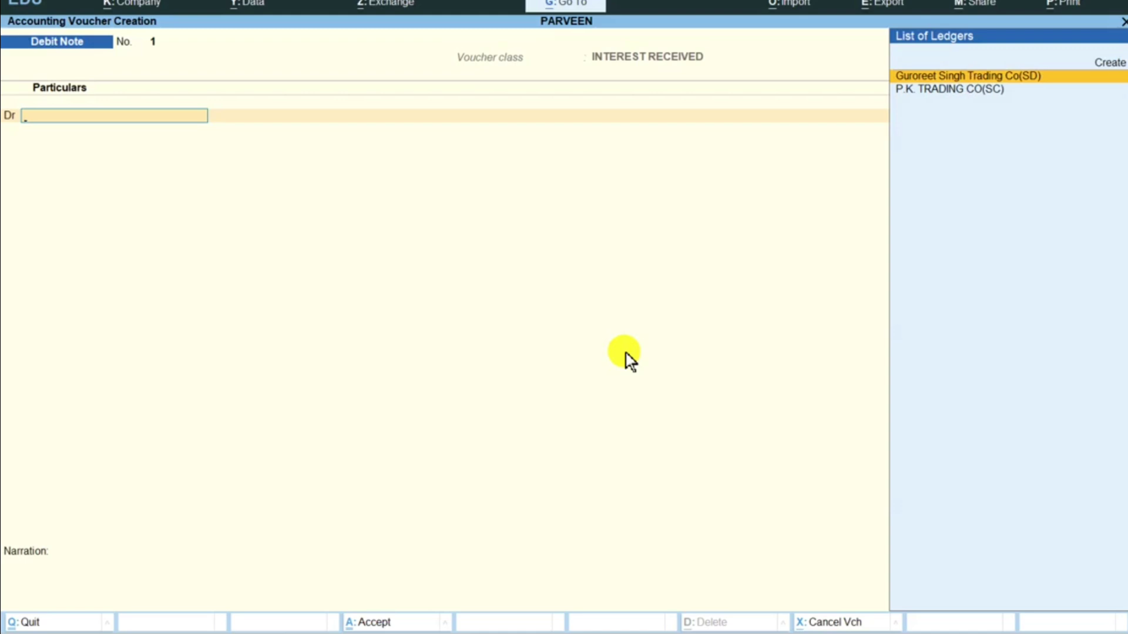
left_click(1074, 82)
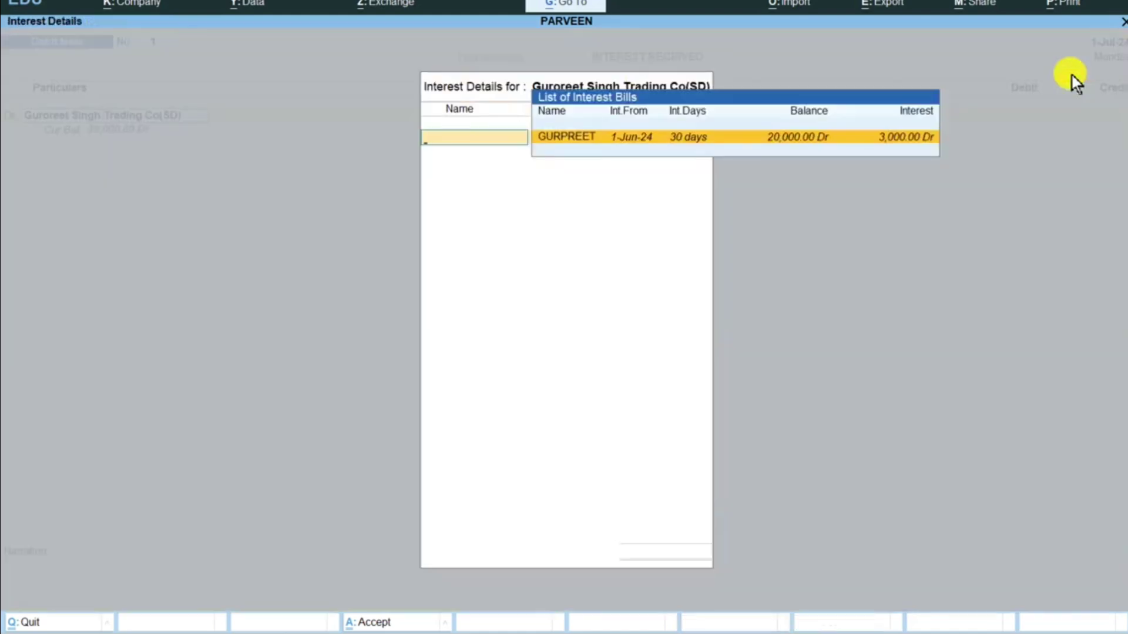
key("Return")
key("Return")
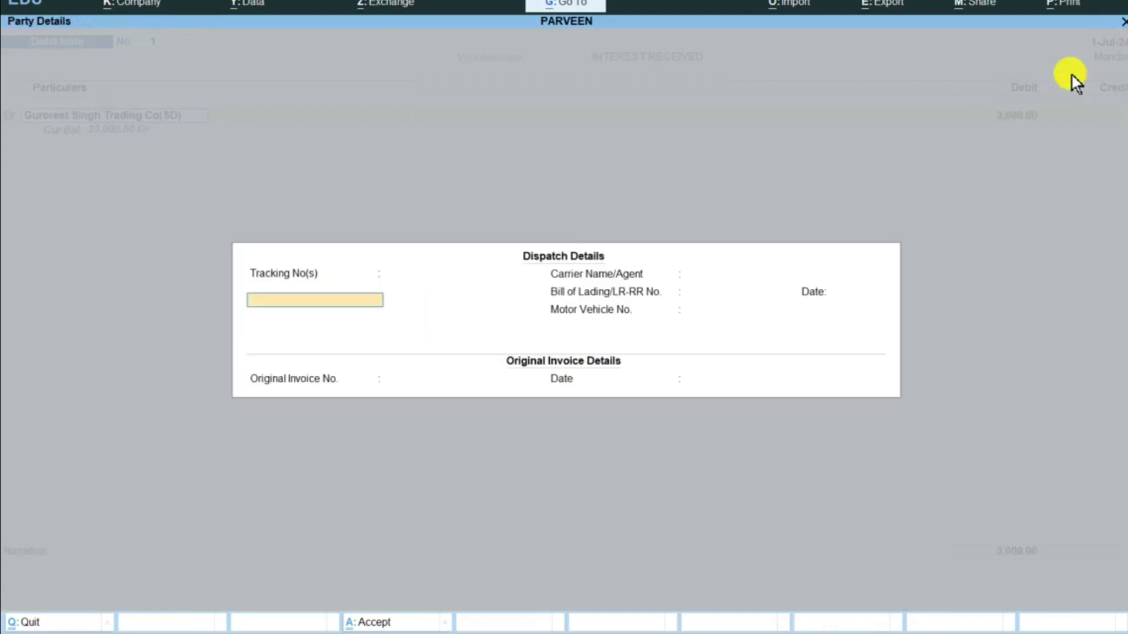
Leave the dispatch and original invoice details blank and accept the buyer's party details as they are, with Punjab as the place of supply
key("Return")
key("Return")
key("Return")
key("Return")
key("Return")
key("Return")
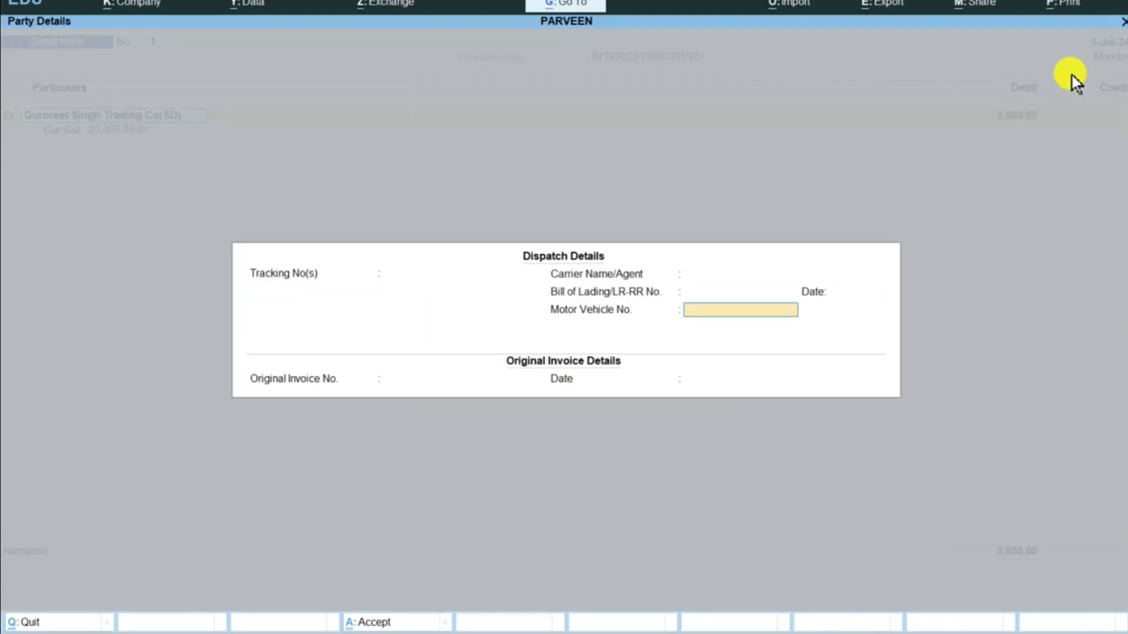
key("Return")
key("Return")
key("Return")
key("Return")
key("Return")
key("Return")
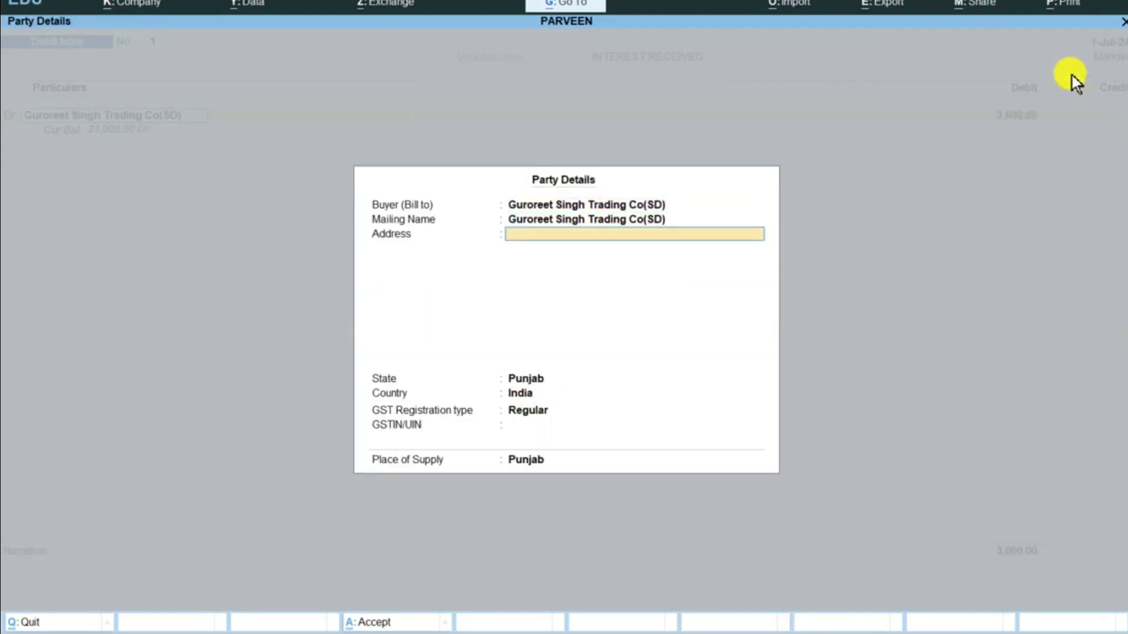
key("Return")
key("Return")
key("Return")
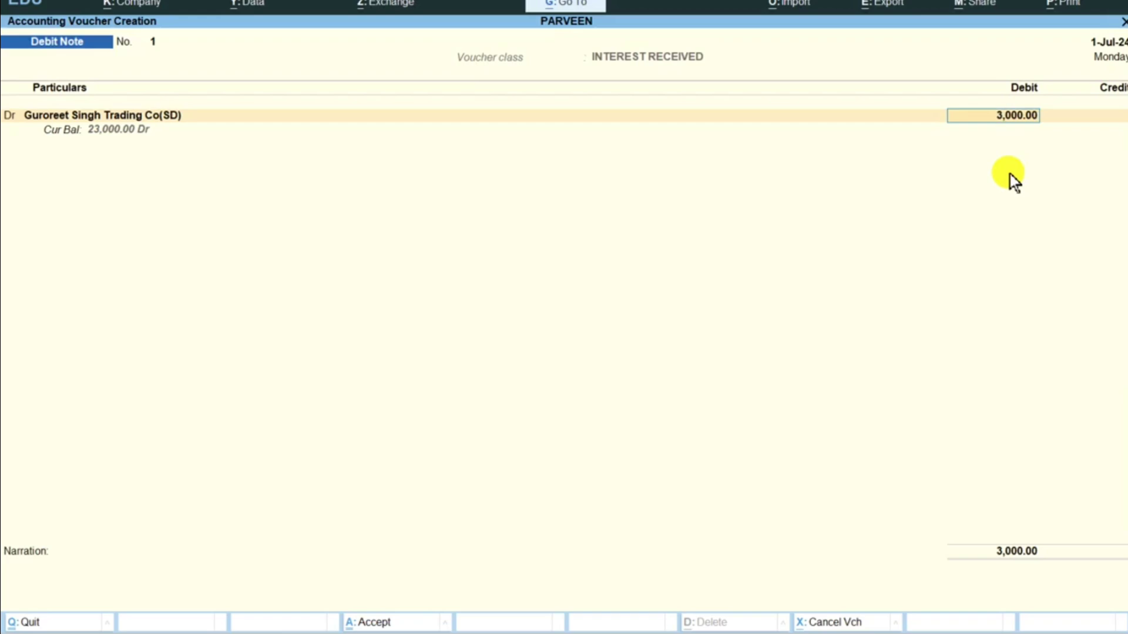
Accept the 3,000.00 debit and allocate it bill-wise to a New Ref named I INTERST RECEIVED, leaving the credit days blank
key("Return")
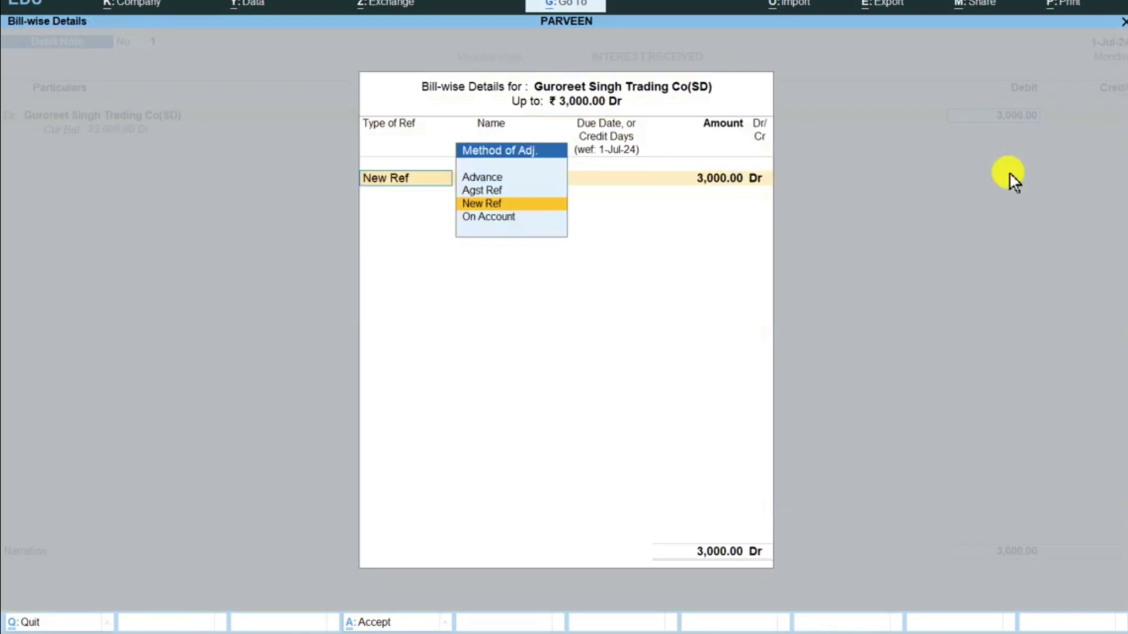
key("Return")
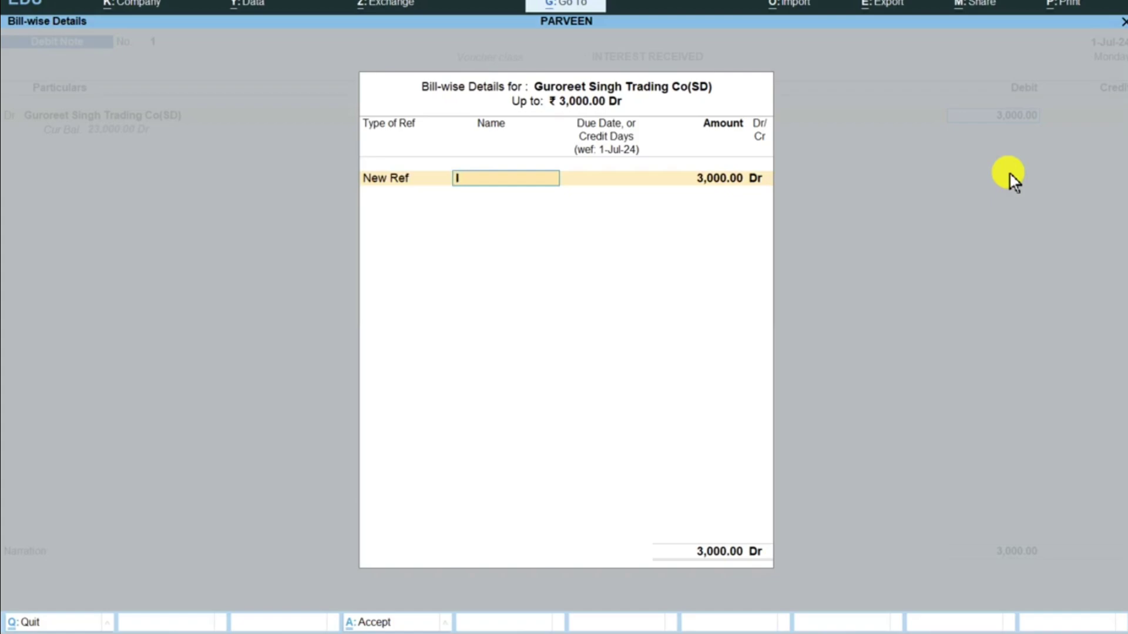
type("INTERST RECE")
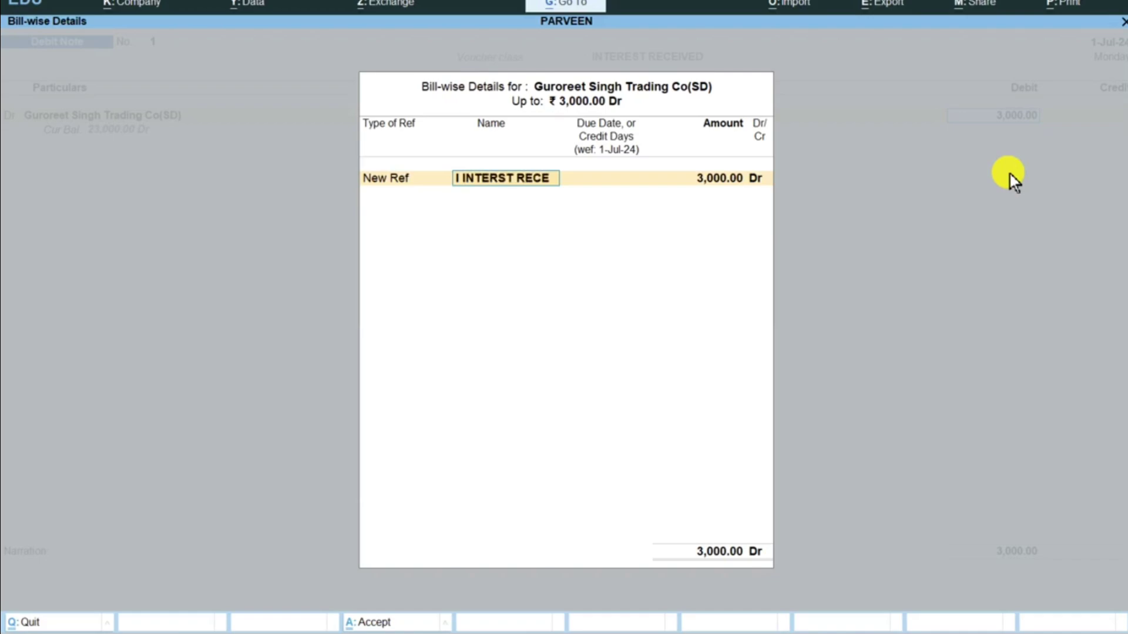
type("IVED")
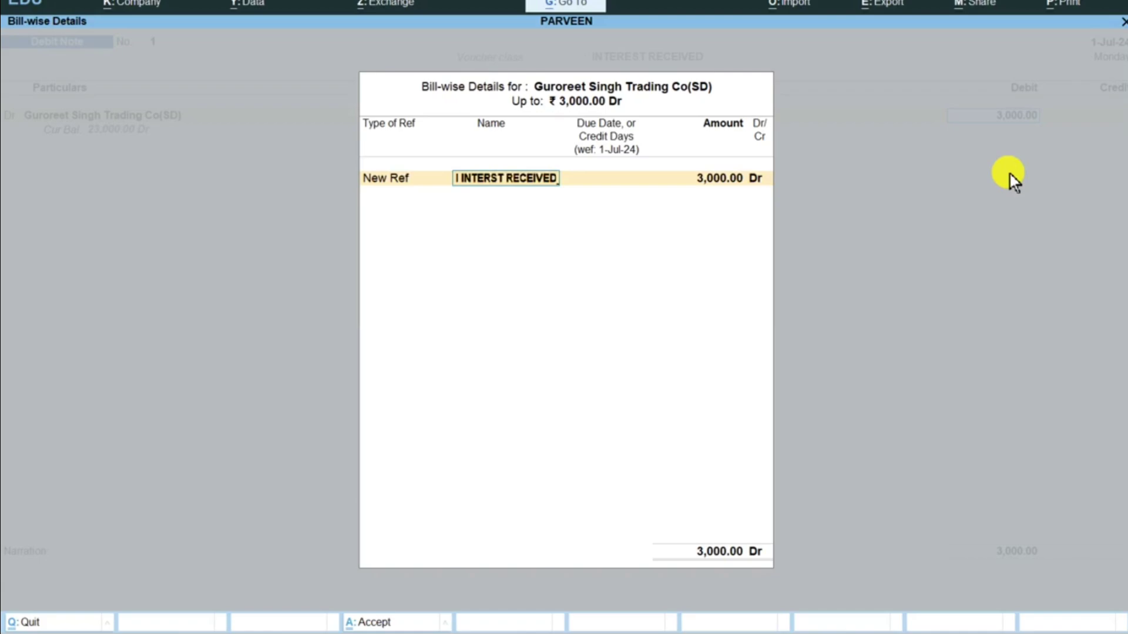
key("Return")
key("Return")
key("Return")
key("Return")
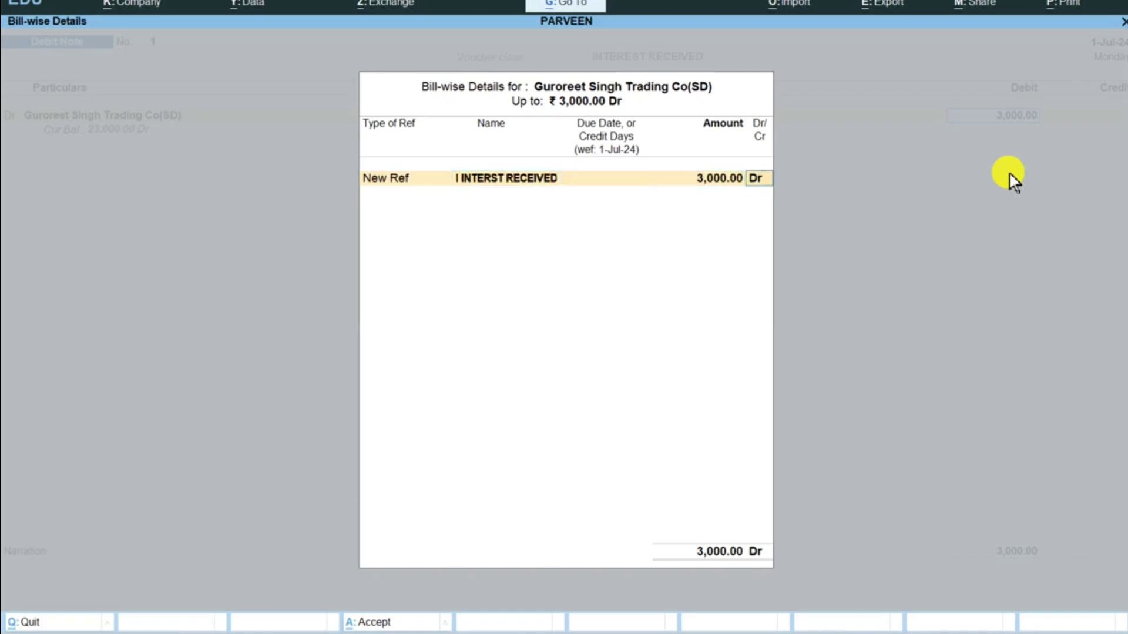
Accept the new reference's interest parameters of 15% per 30-Day Month and finish the bill-wise details
key("Return")
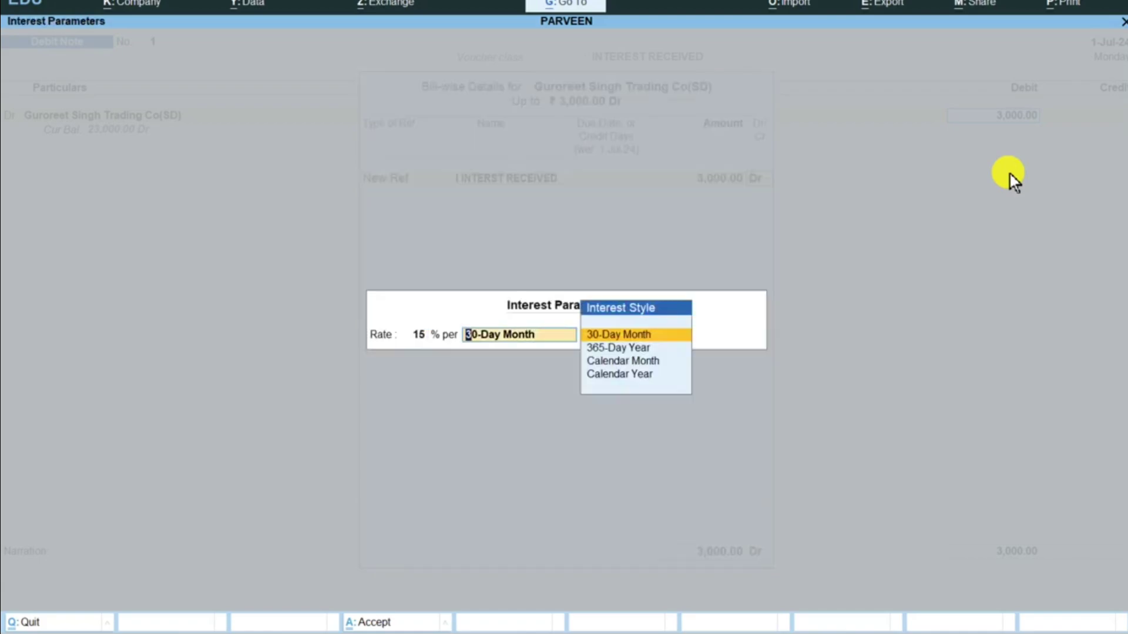
key("Return")
key("Return")
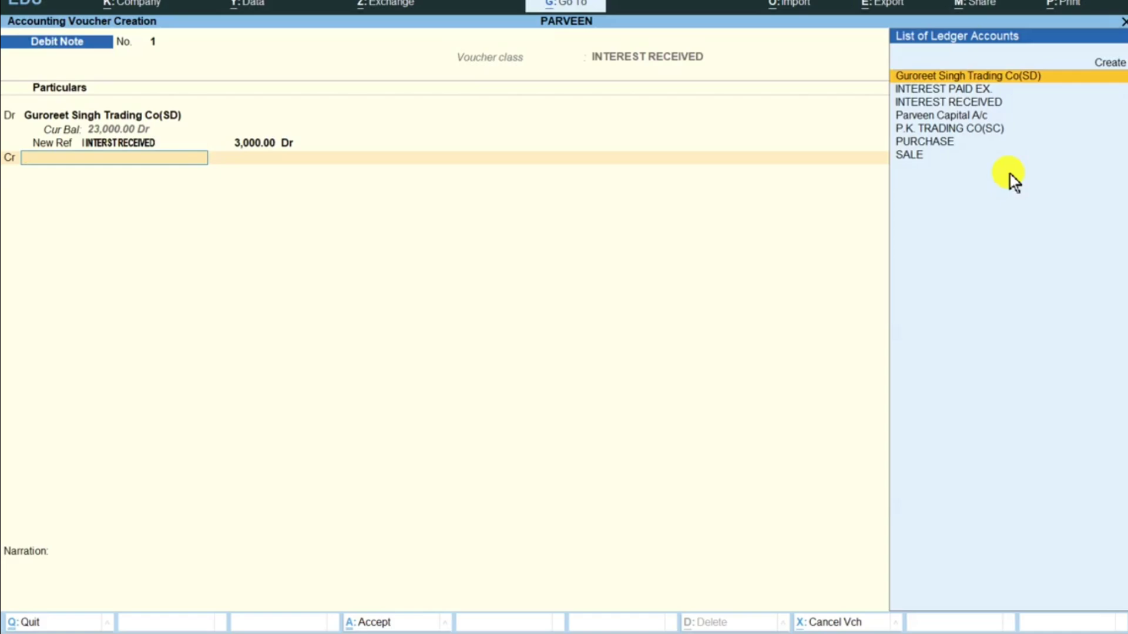
Credit the INTEREST RECEIVED ledger, leave the narration blank and save the debit note
key("Down")
key("Down")
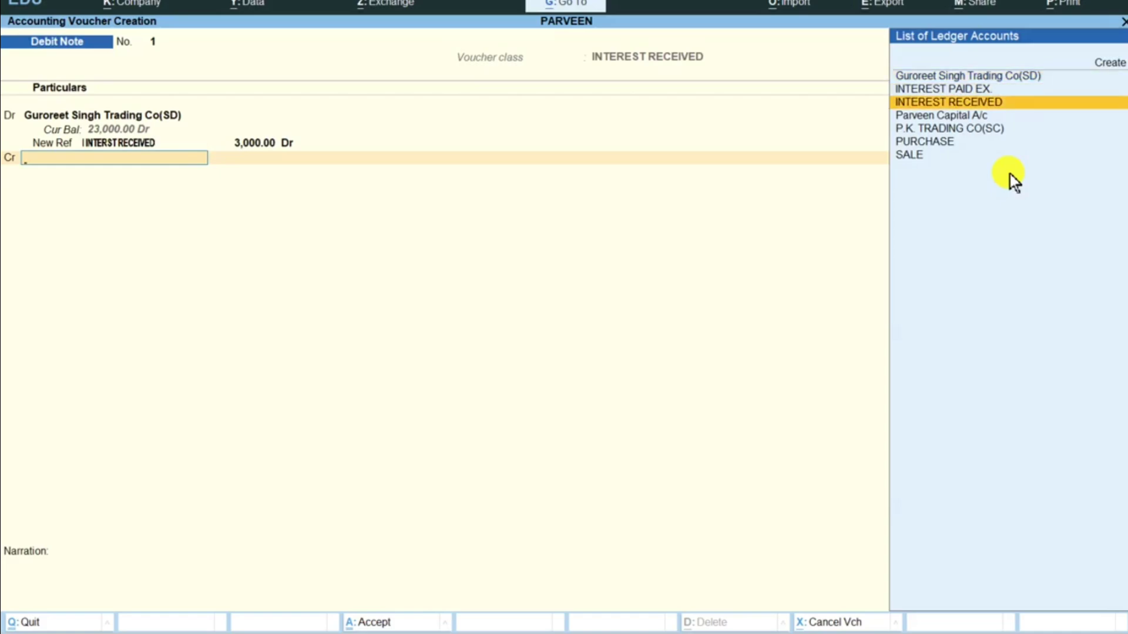
key("Return")
key("Return")
key("Return")
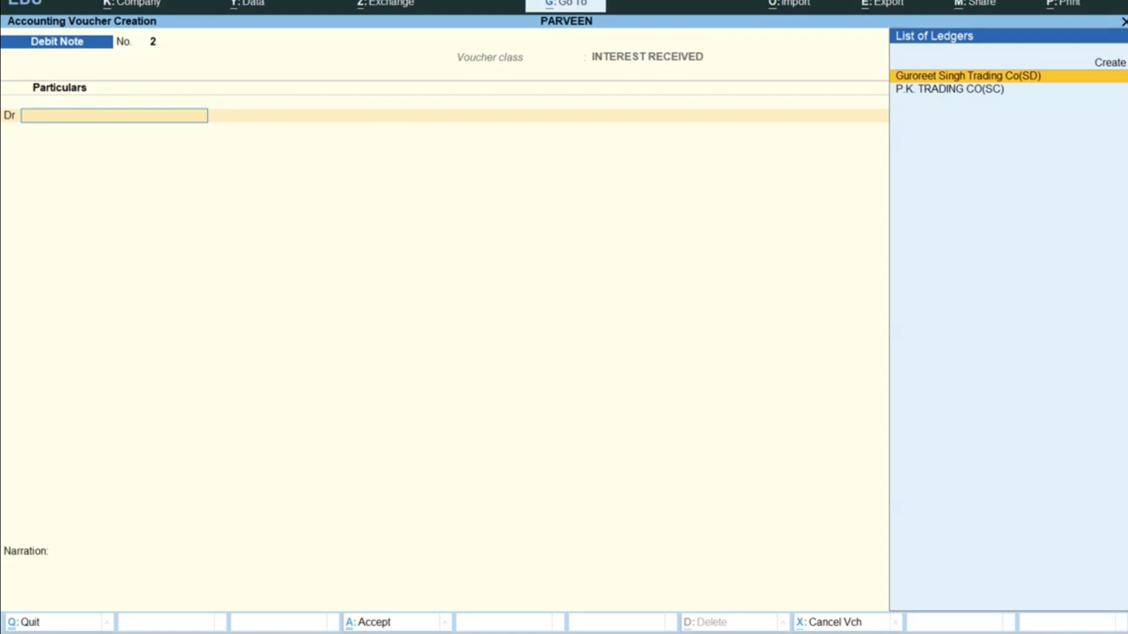
key("F6")
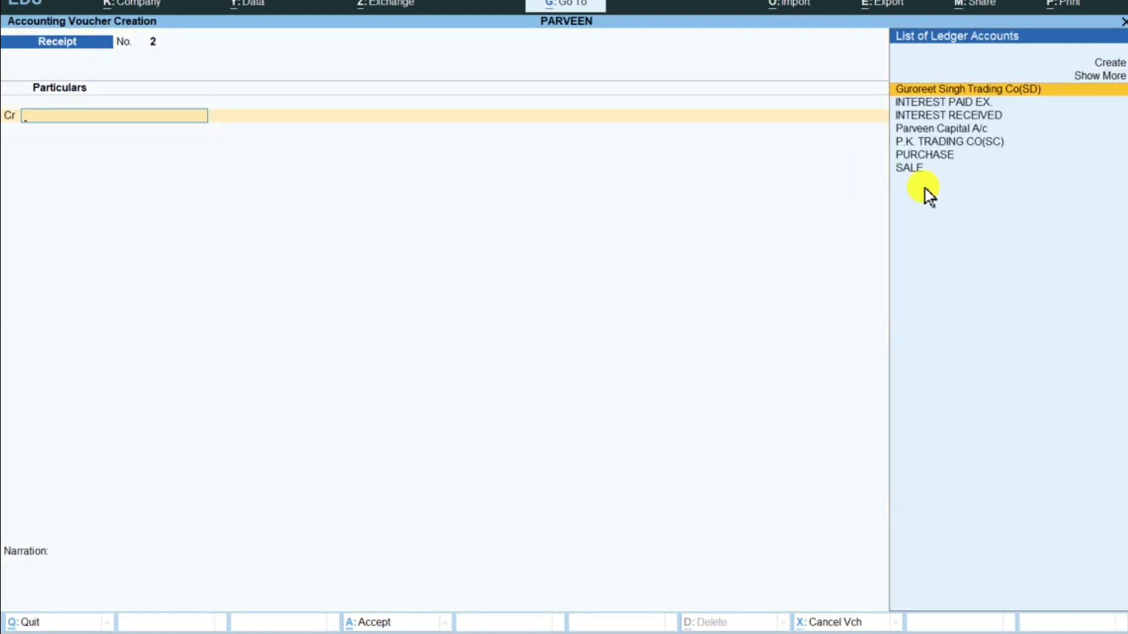
left_click(1035, 91)
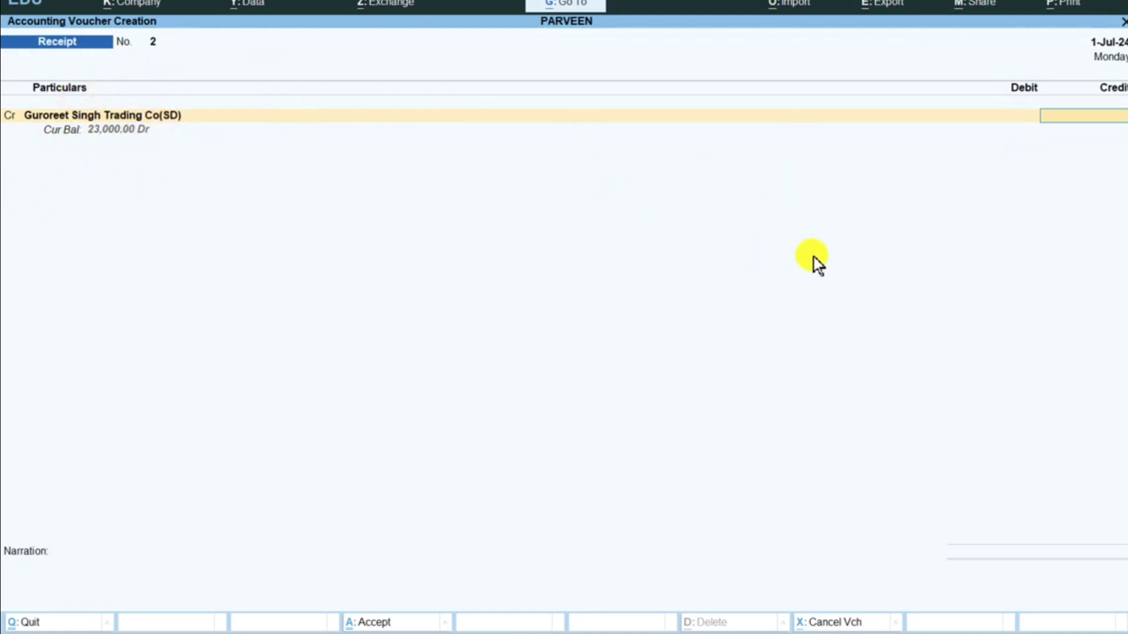
type("23000")
type(".00")
key("Return")
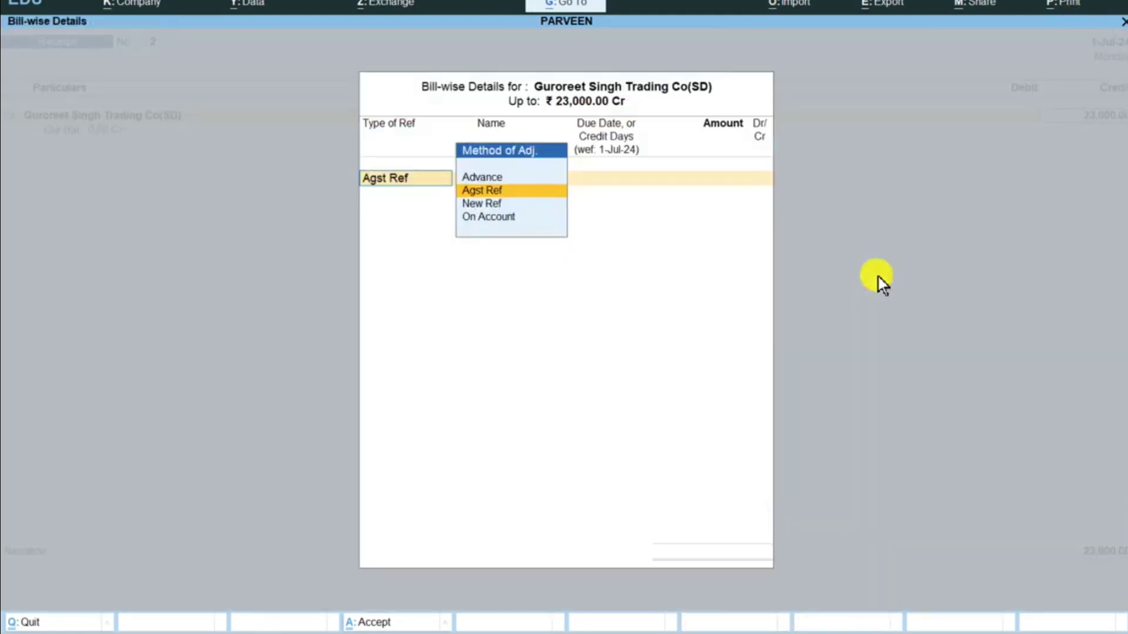
Allocate the receipt by Agst Ref to the 1-Jun-24 bill for 20,000.00 and the I INTERST RECEIVED bill for 3,000.00
key("Return")
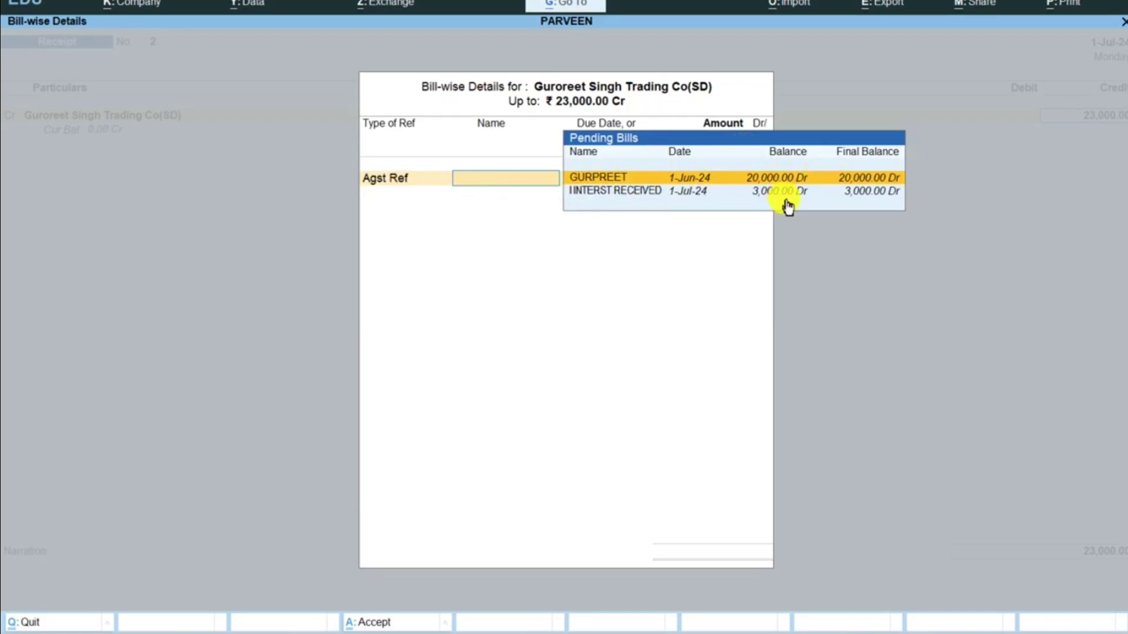
key("Return")
key("Return")
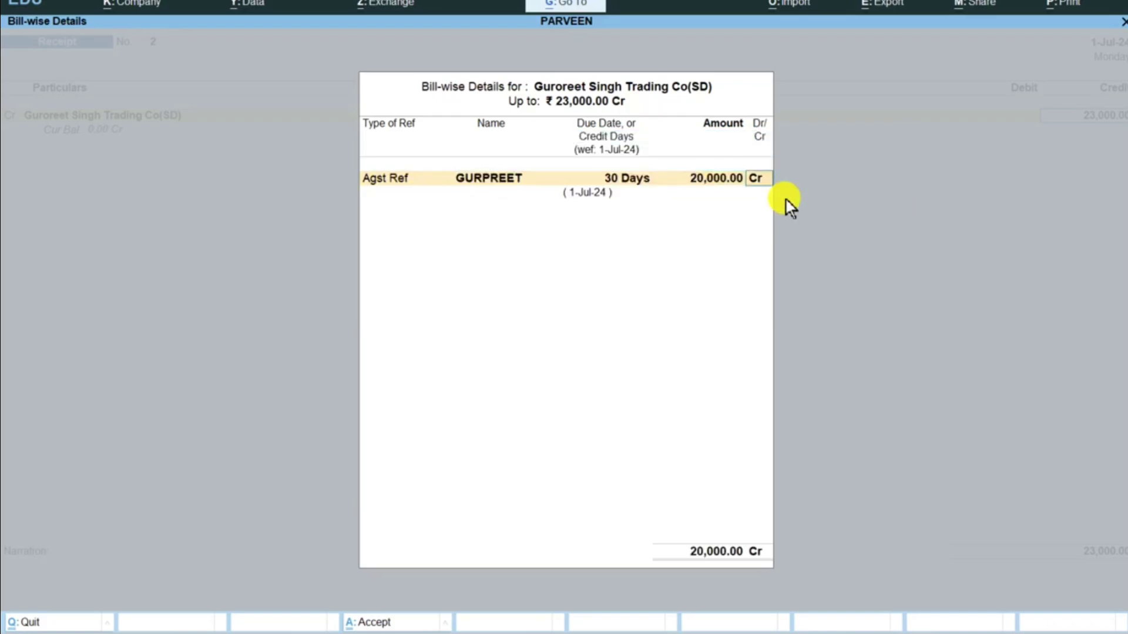
key("Return")
key("Return")
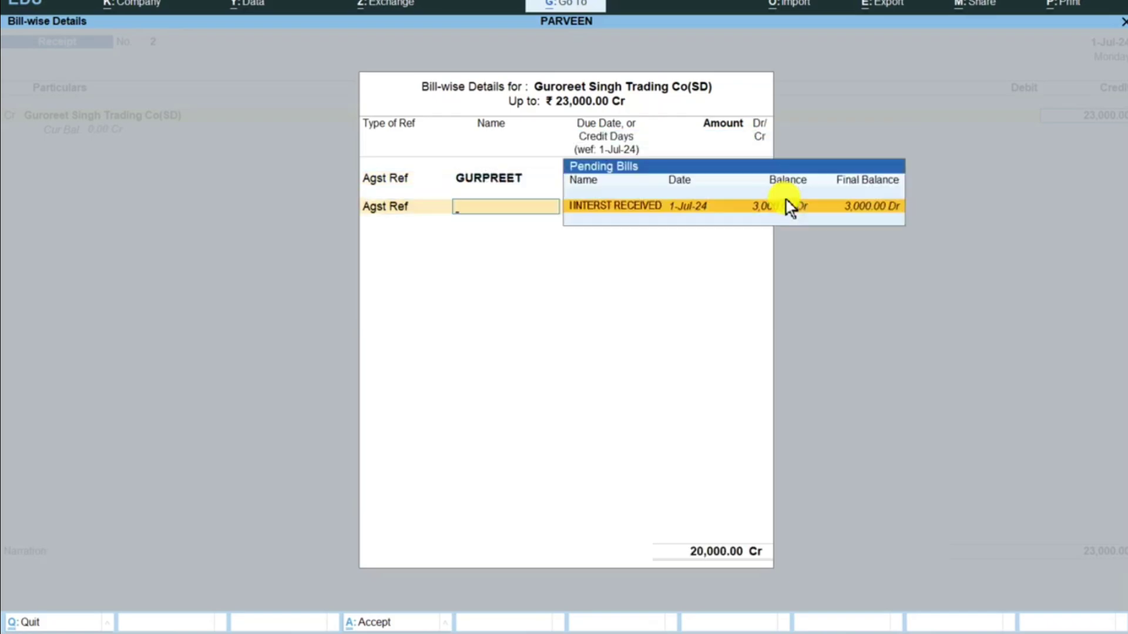
key("Return")
key("Return")
key("Return")
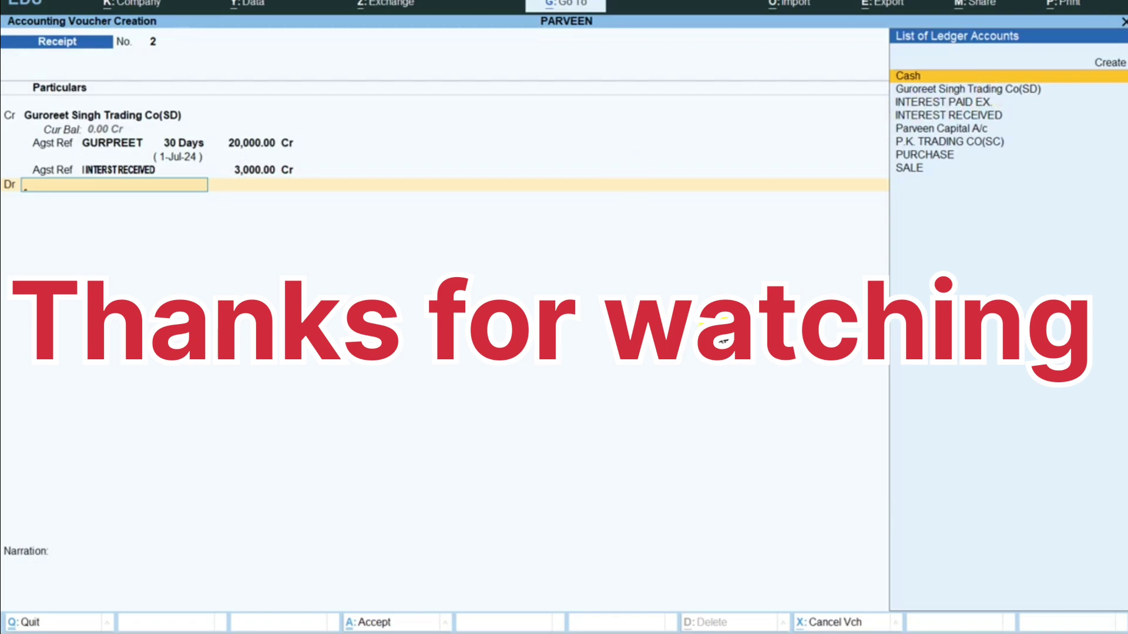
Debit Cash with 23,000.00 in the receipt and leave the narration blank
key("Return")
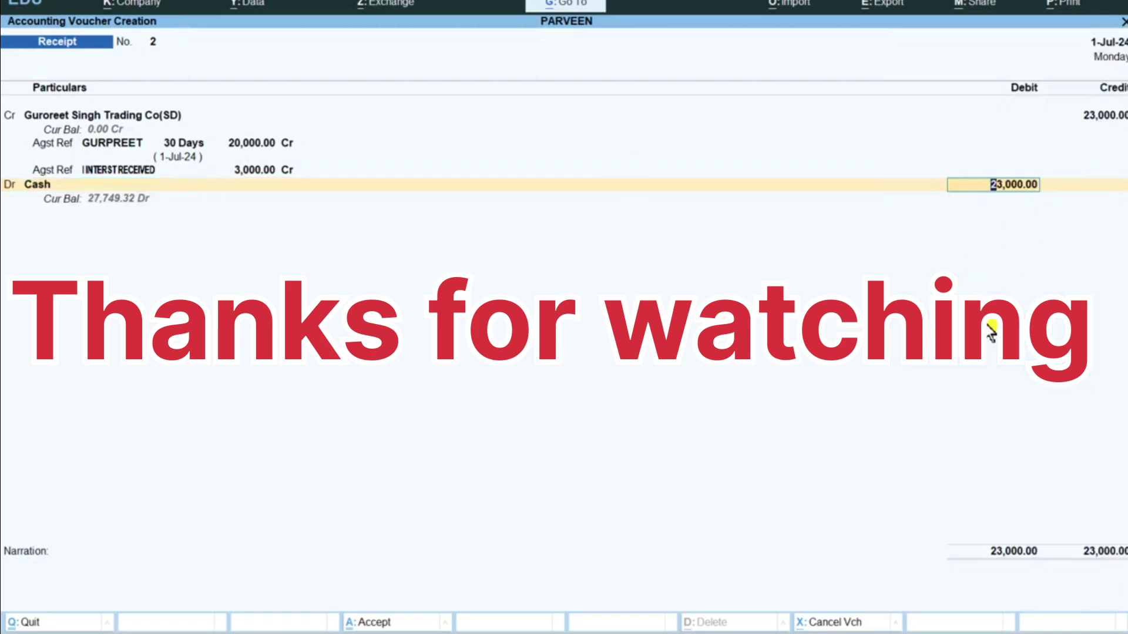
key("Return")
key("Return")
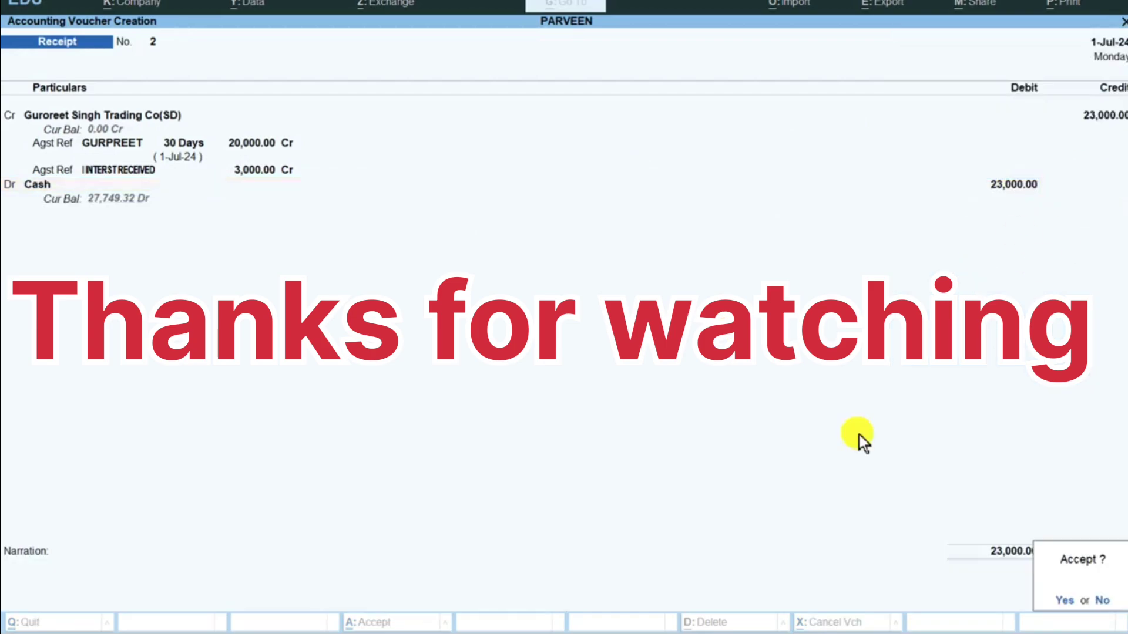